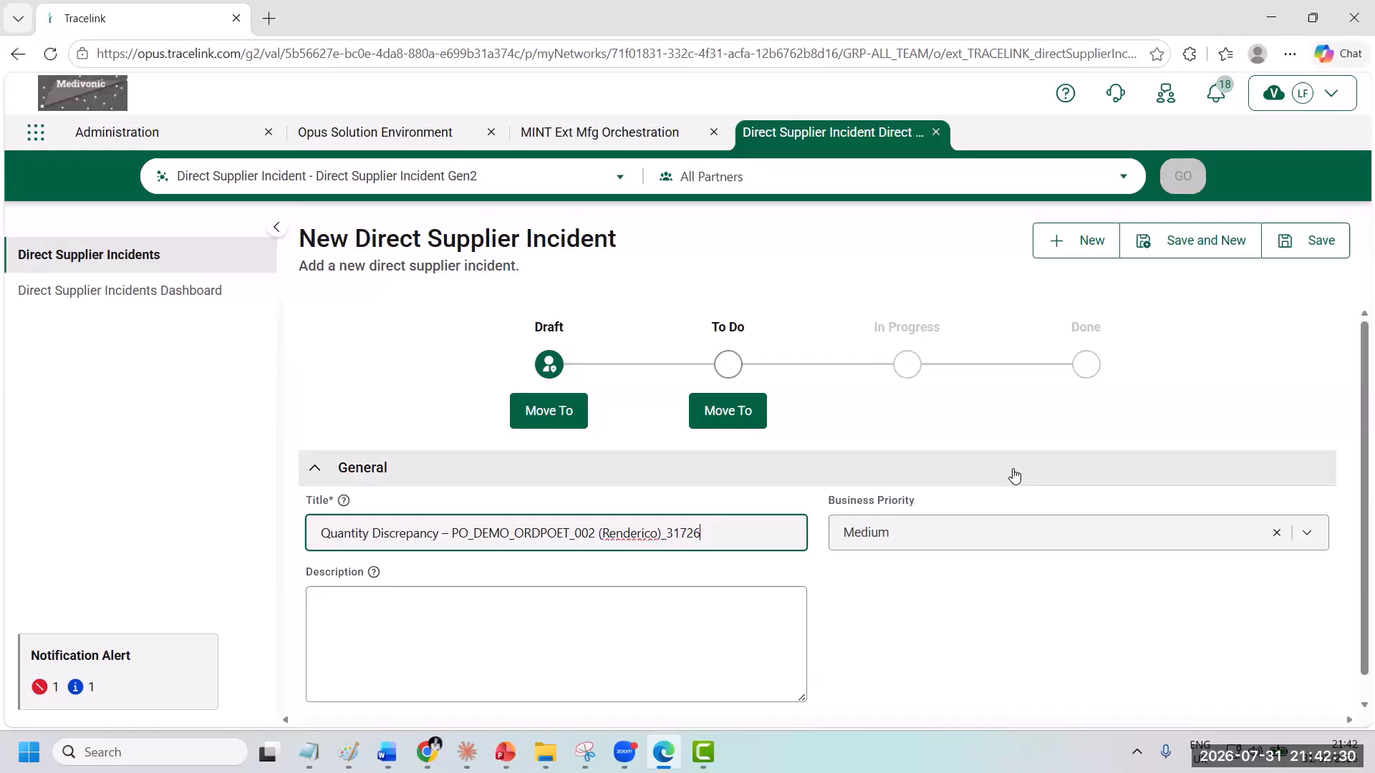
# Step: Save the new direct supplier incident, reopen it for editing, and set its category to Deviation Events
pyautogui.click(1324, 239)
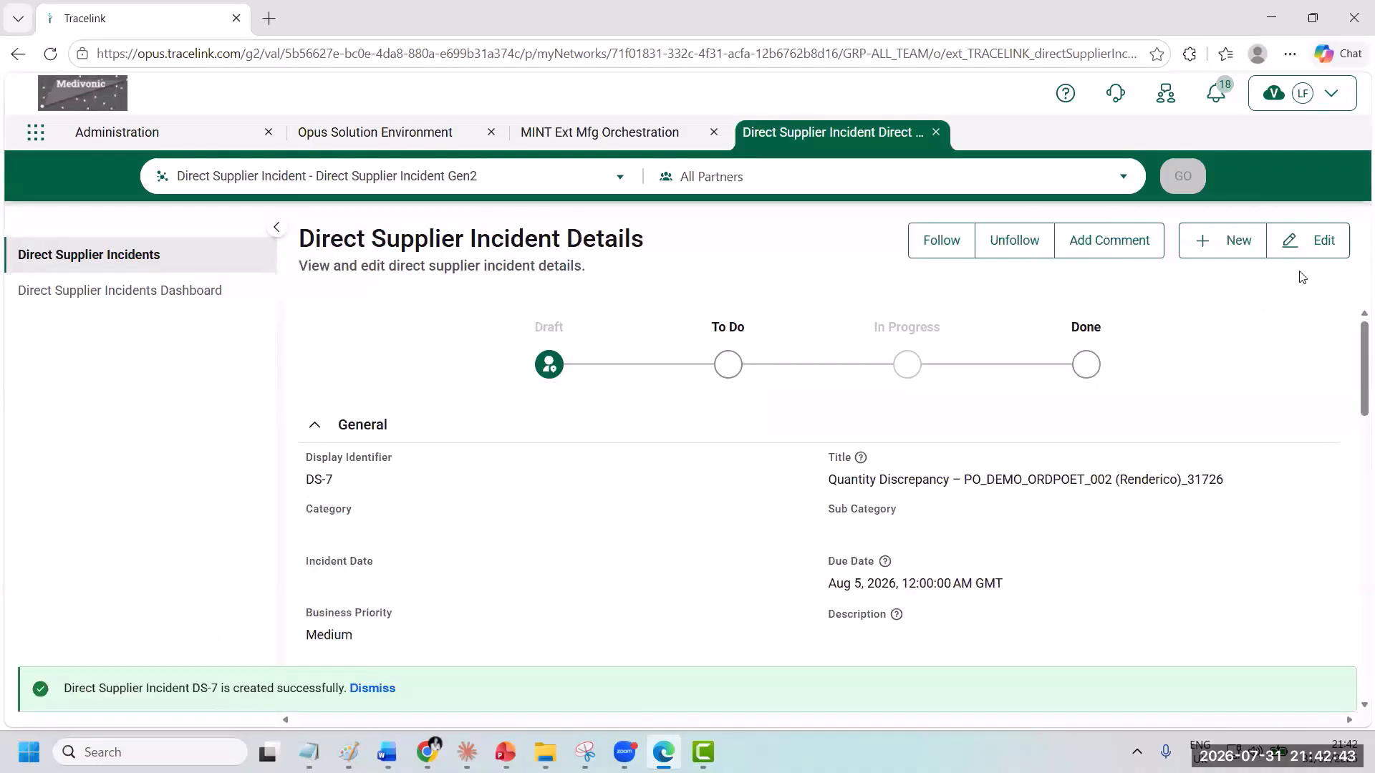
pyautogui.click(1305, 244)
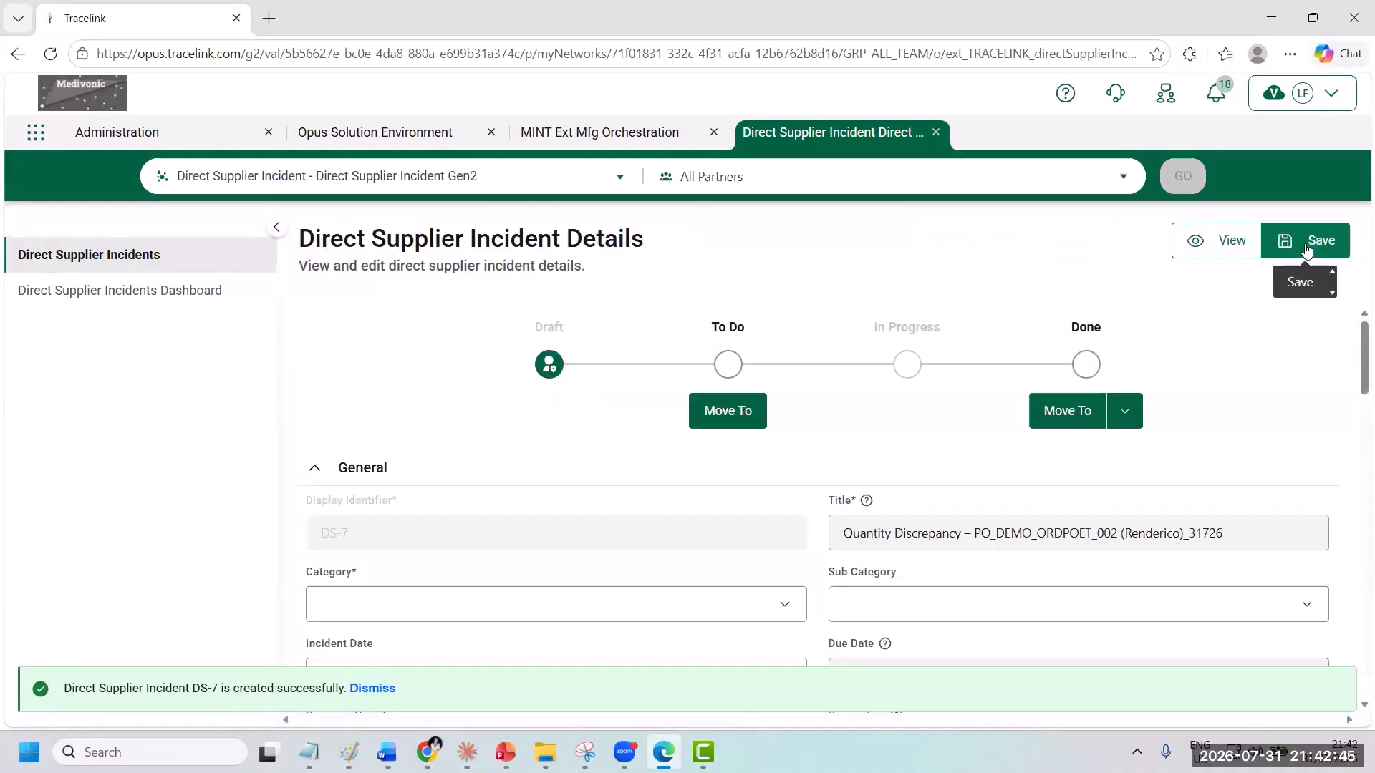
pyautogui.click(536, 601)
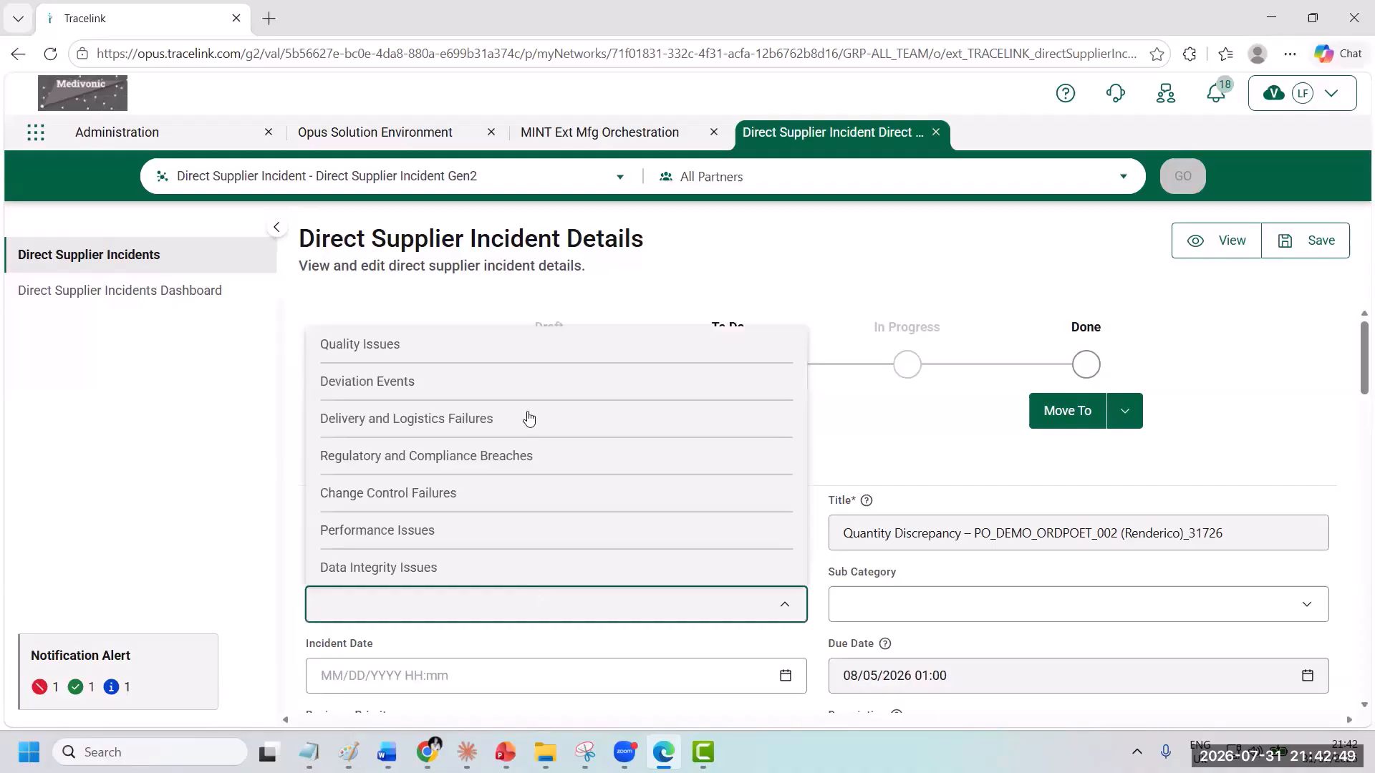
pyautogui.click(482, 394)
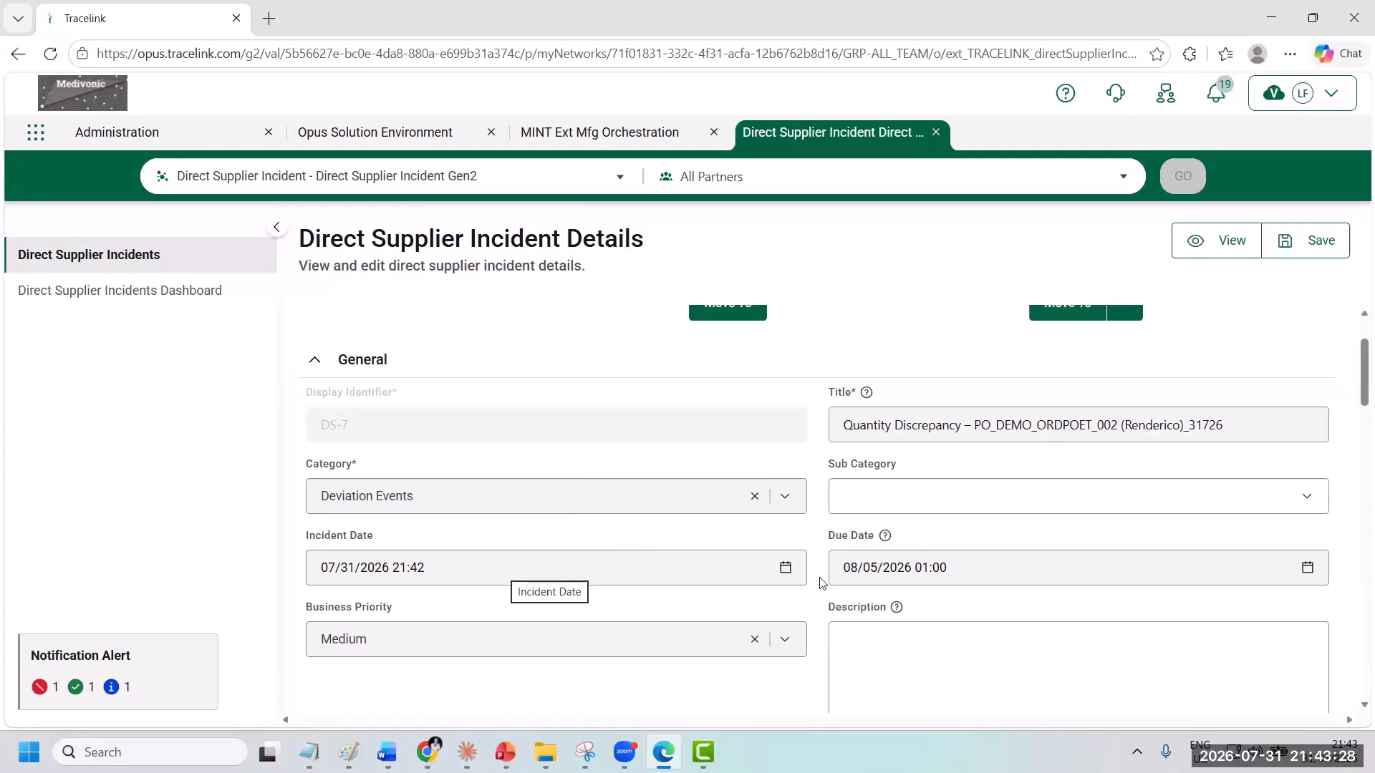
# Step: Paste the invoice discrepancy description (100 units invoiced, 80 shipped, 20 short) and set the assignee company's business name to Renderico
pyautogui.click(974, 573)
pyautogui.click(1047, 528)
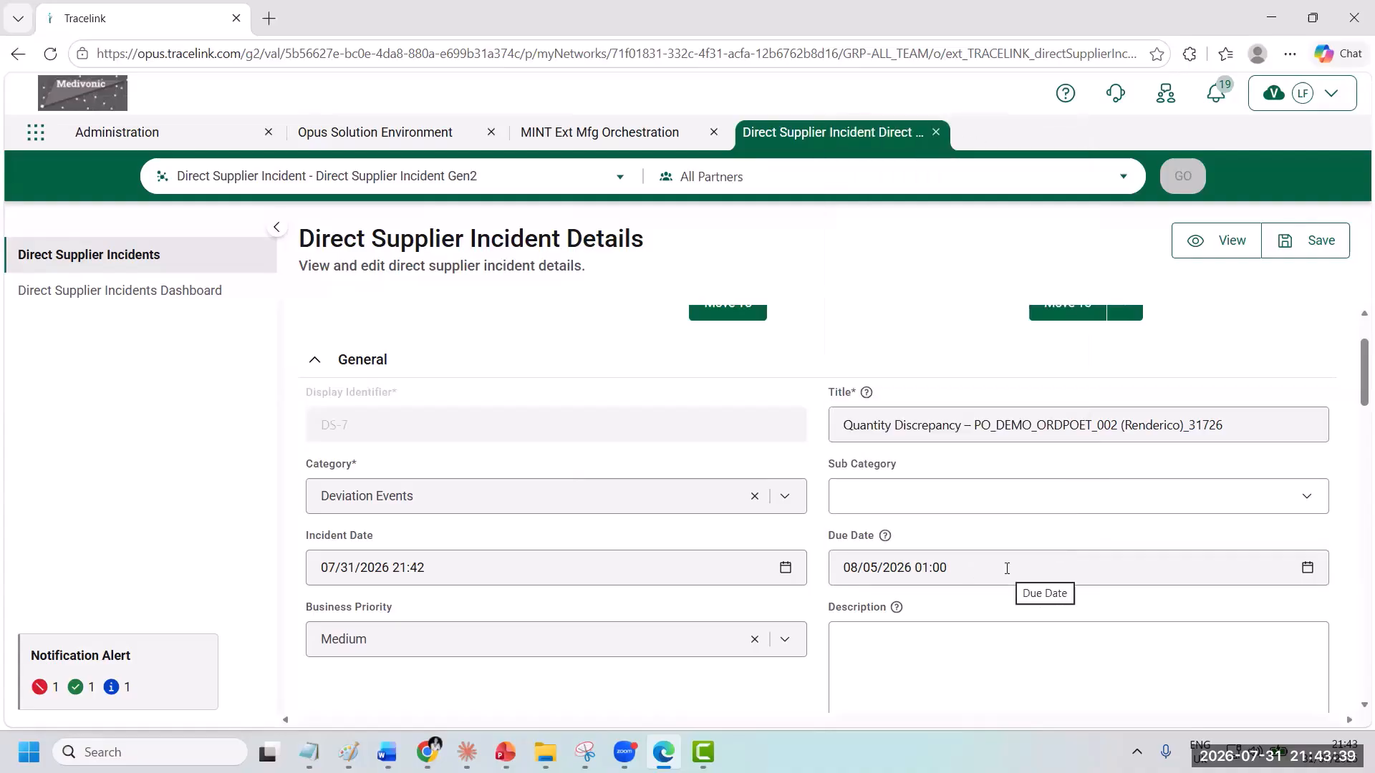
pyautogui.scroll(-2, 1006, 568)
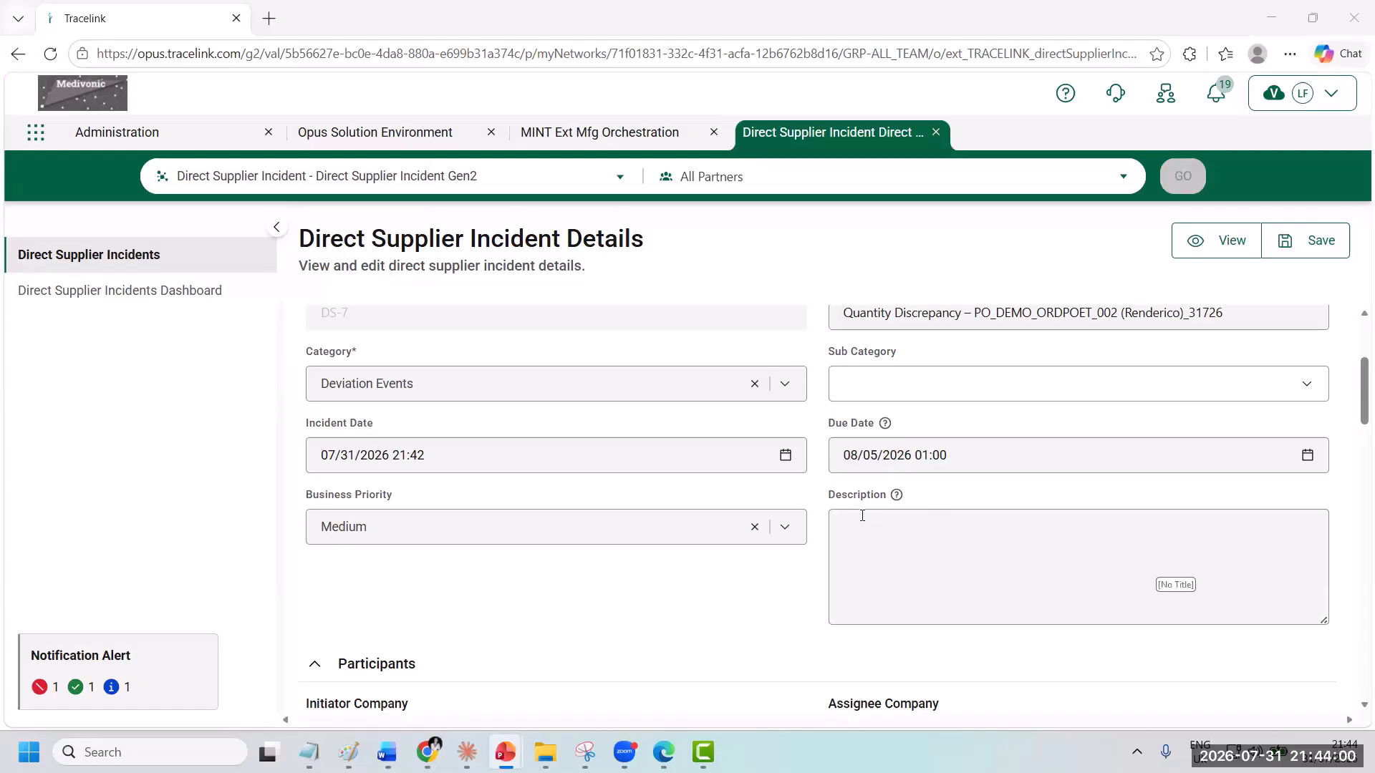
pyautogui.click(862, 517)
pyautogui.rightClick(862, 520)
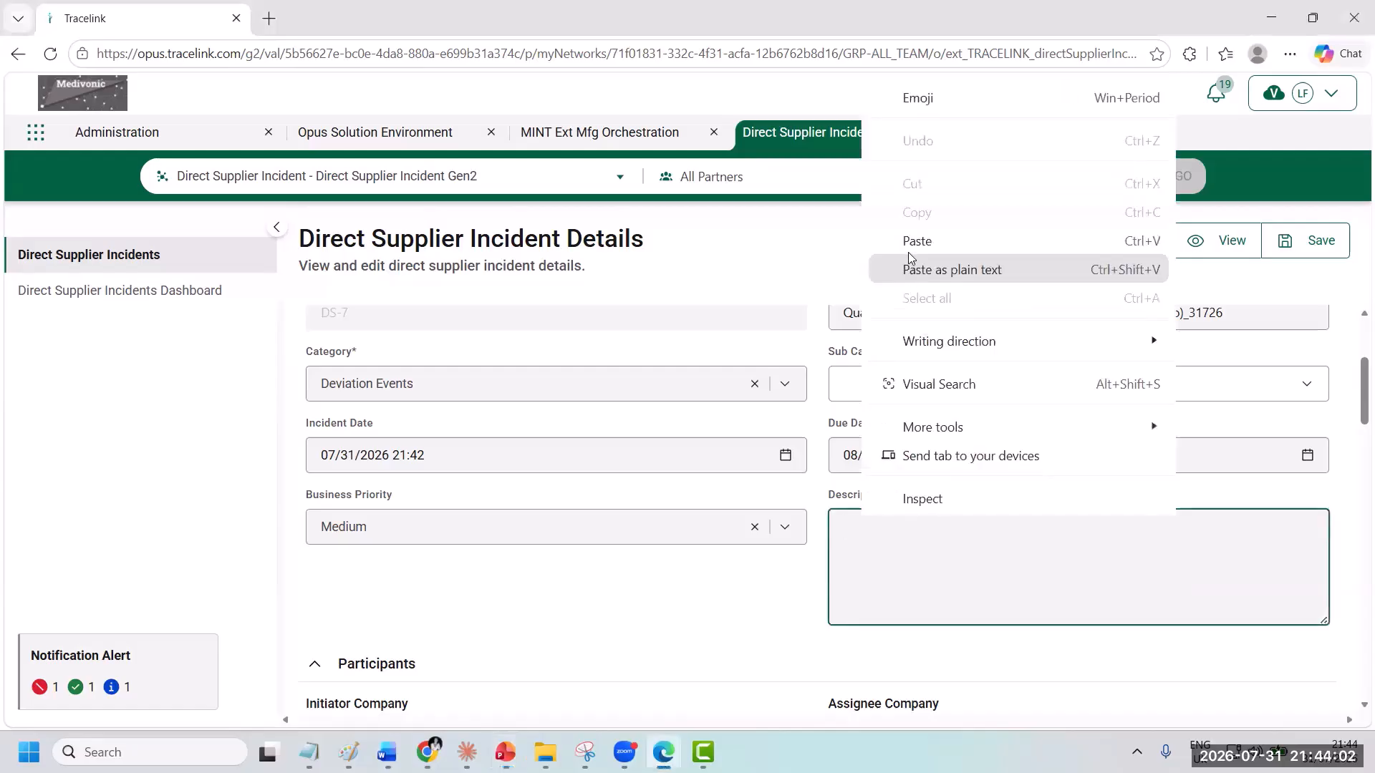
pyautogui.click(916, 269)
pyautogui.scroll(-4, 1024, 542)
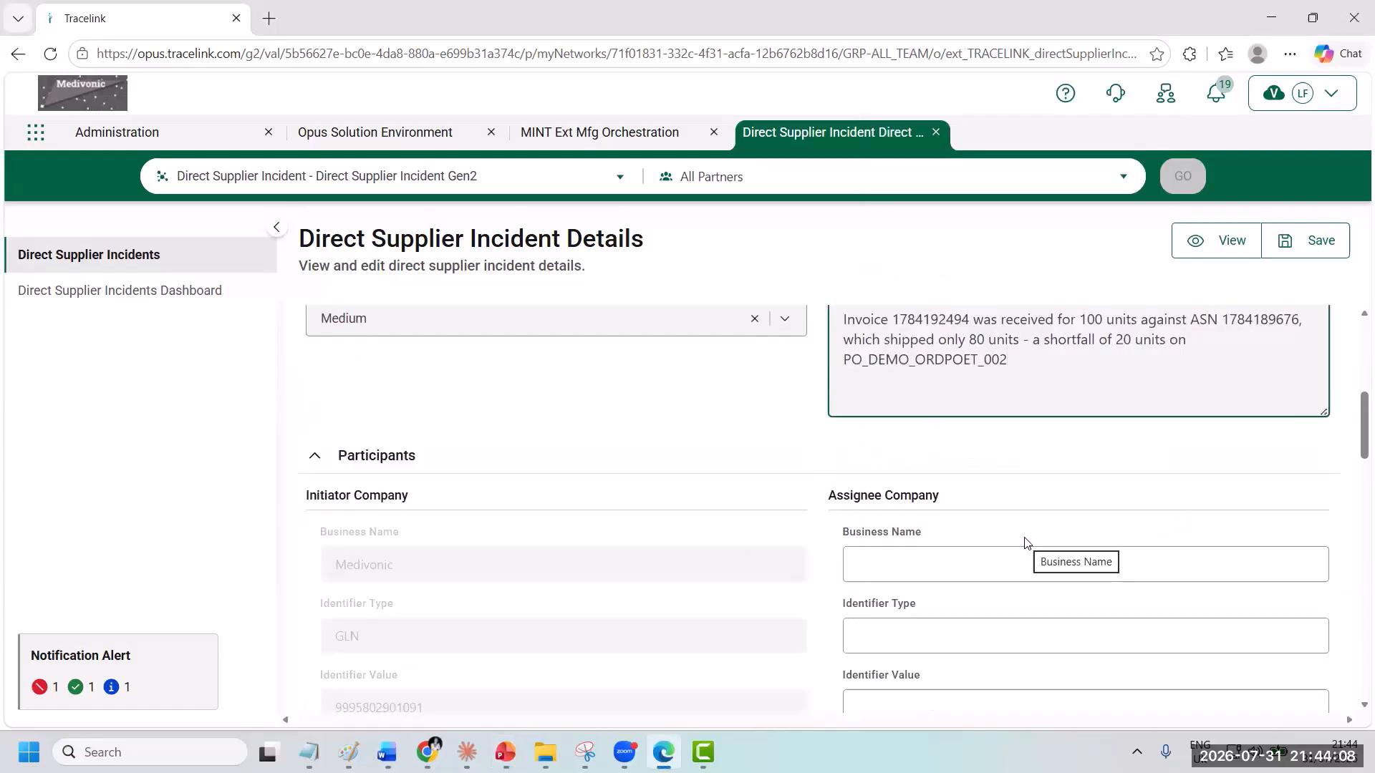
pyautogui.click(922, 568)
pyautogui.write('REN')
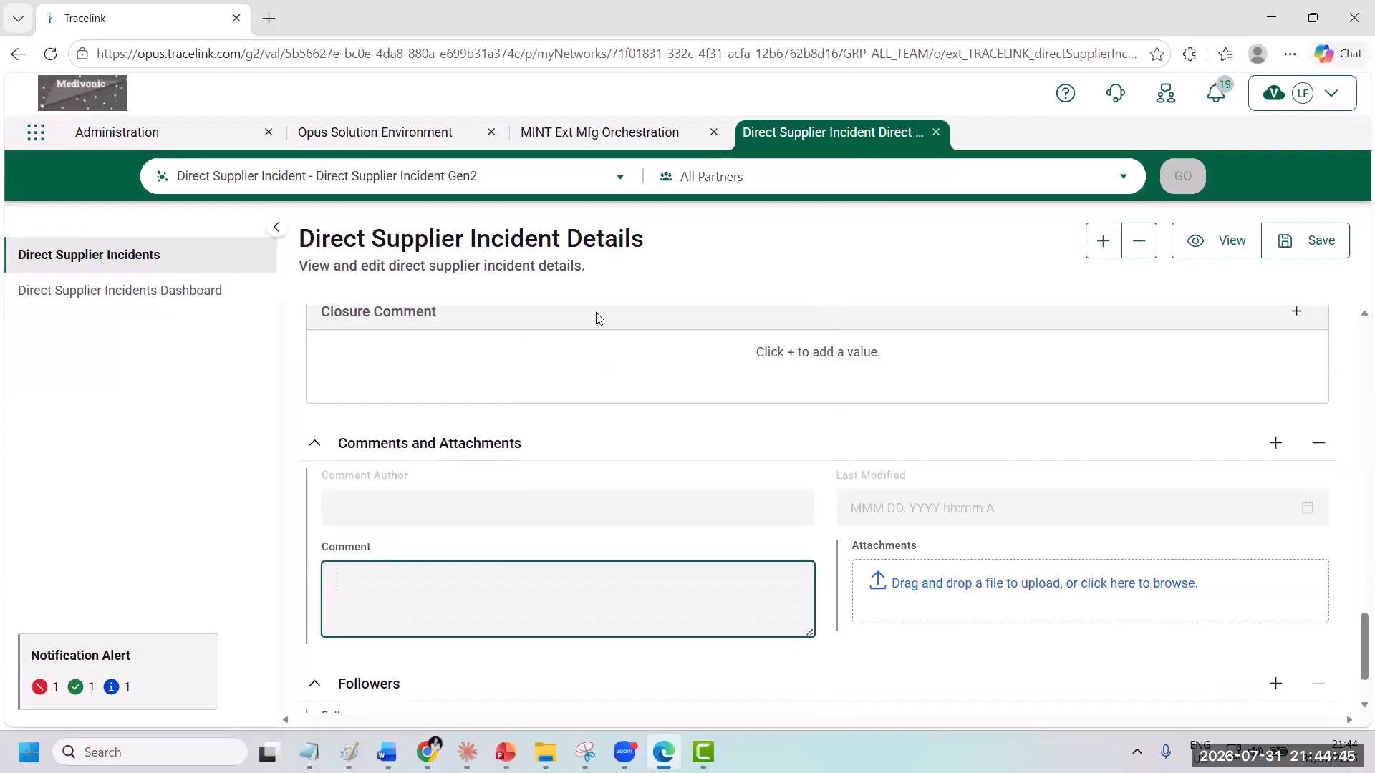
# Step: Paste the prepared comment into the incident, move the incident to To Do, and save it
pyautogui.hotkey('ctrl', 'v')
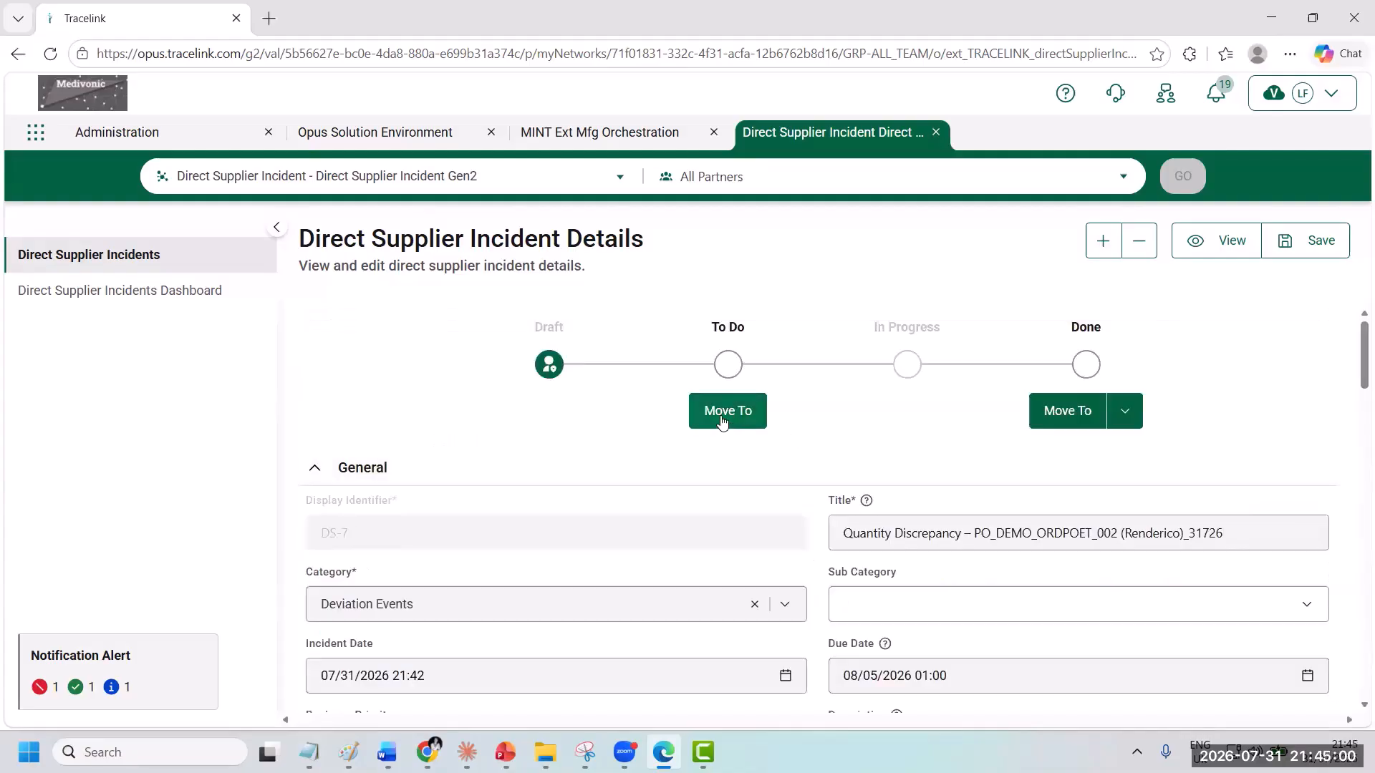
pyautogui.click(722, 421)
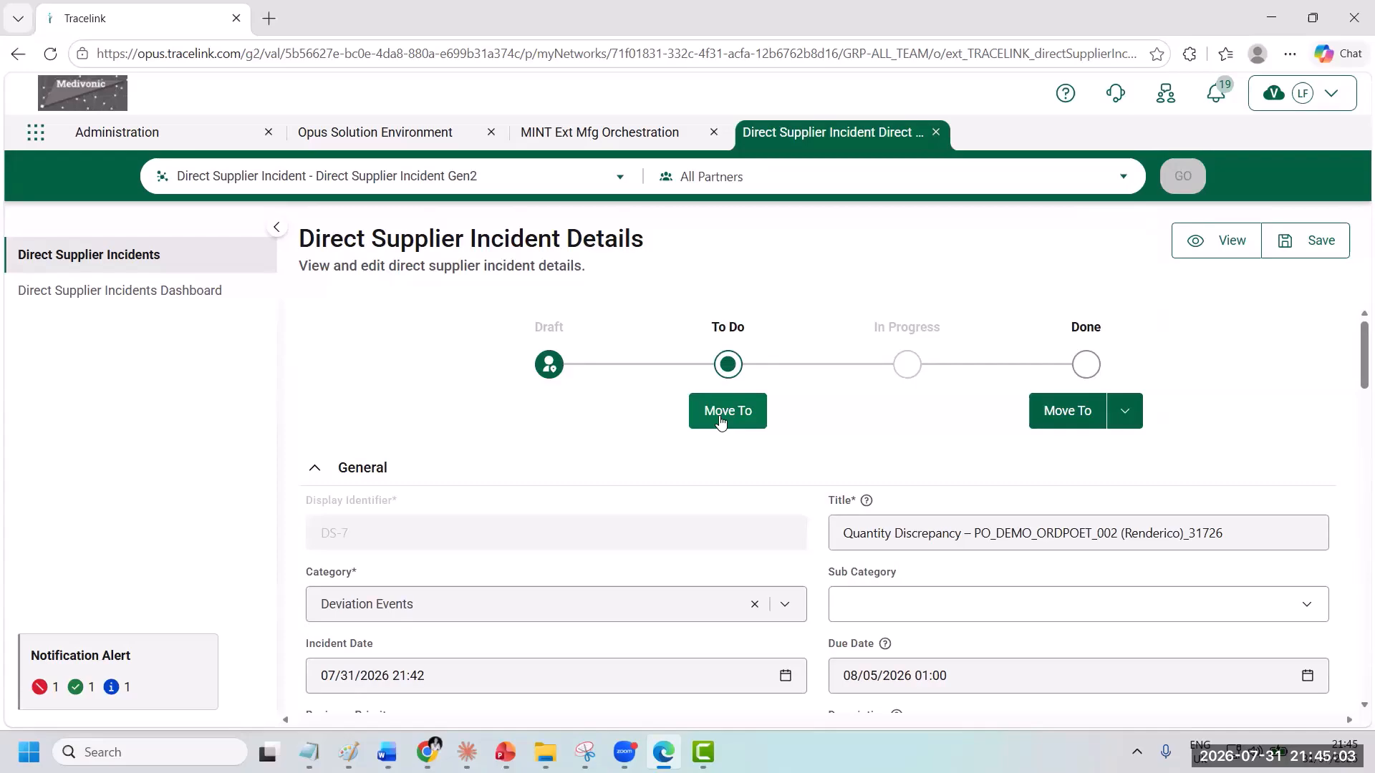
pyautogui.click(1281, 247)
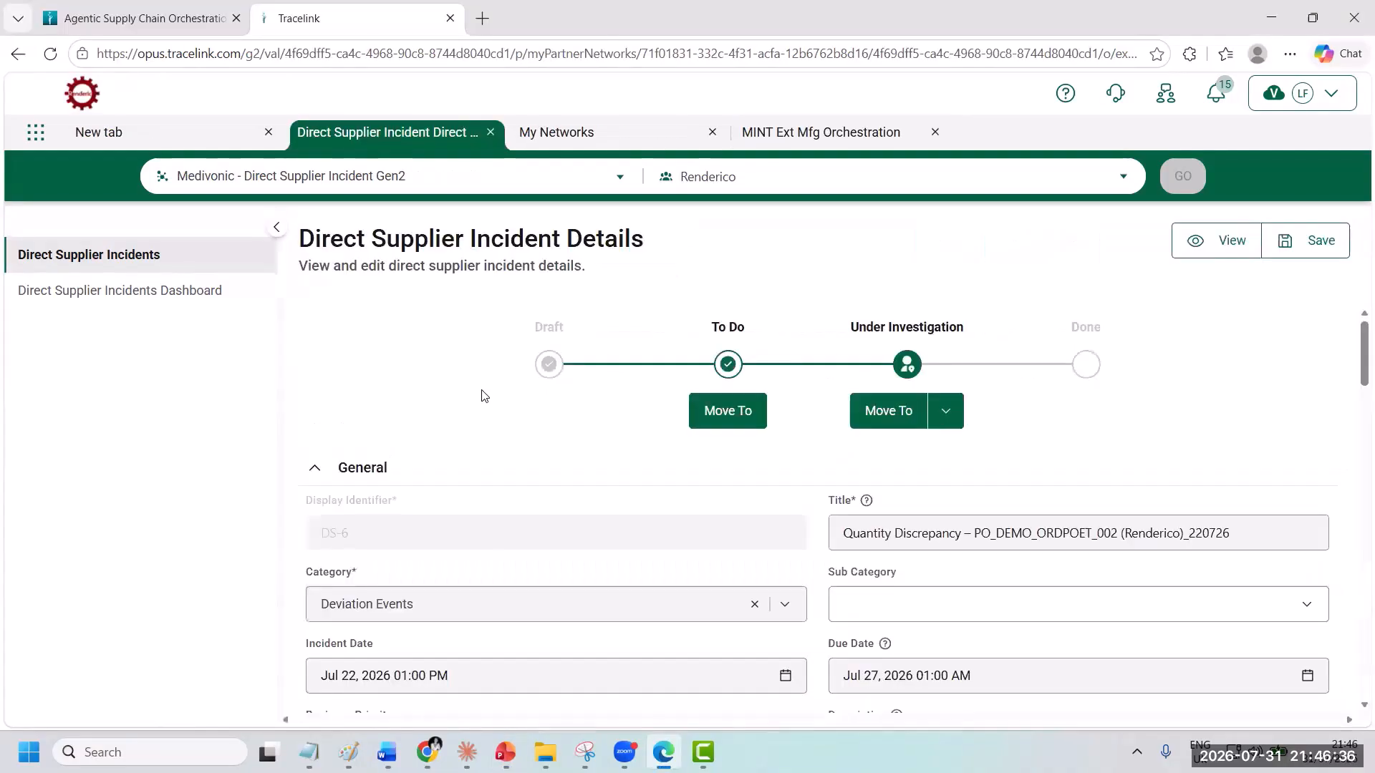
# Step: Load the Medivonic - Direct Supplier Incident Gen2 partner network for Renderico and open incident DS-7 for editing
pyautogui.click(36, 132)
pyautogui.click(45, 205)
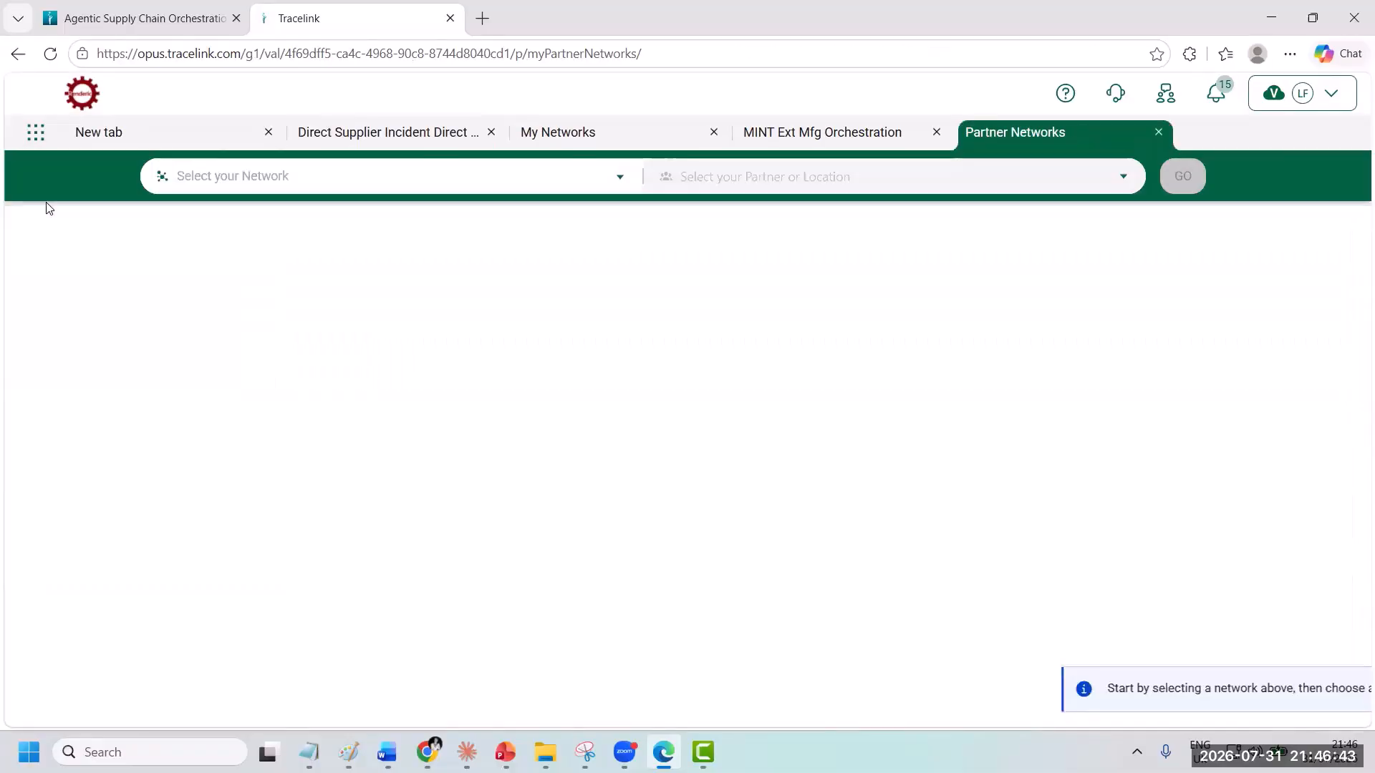
pyautogui.click(502, 177)
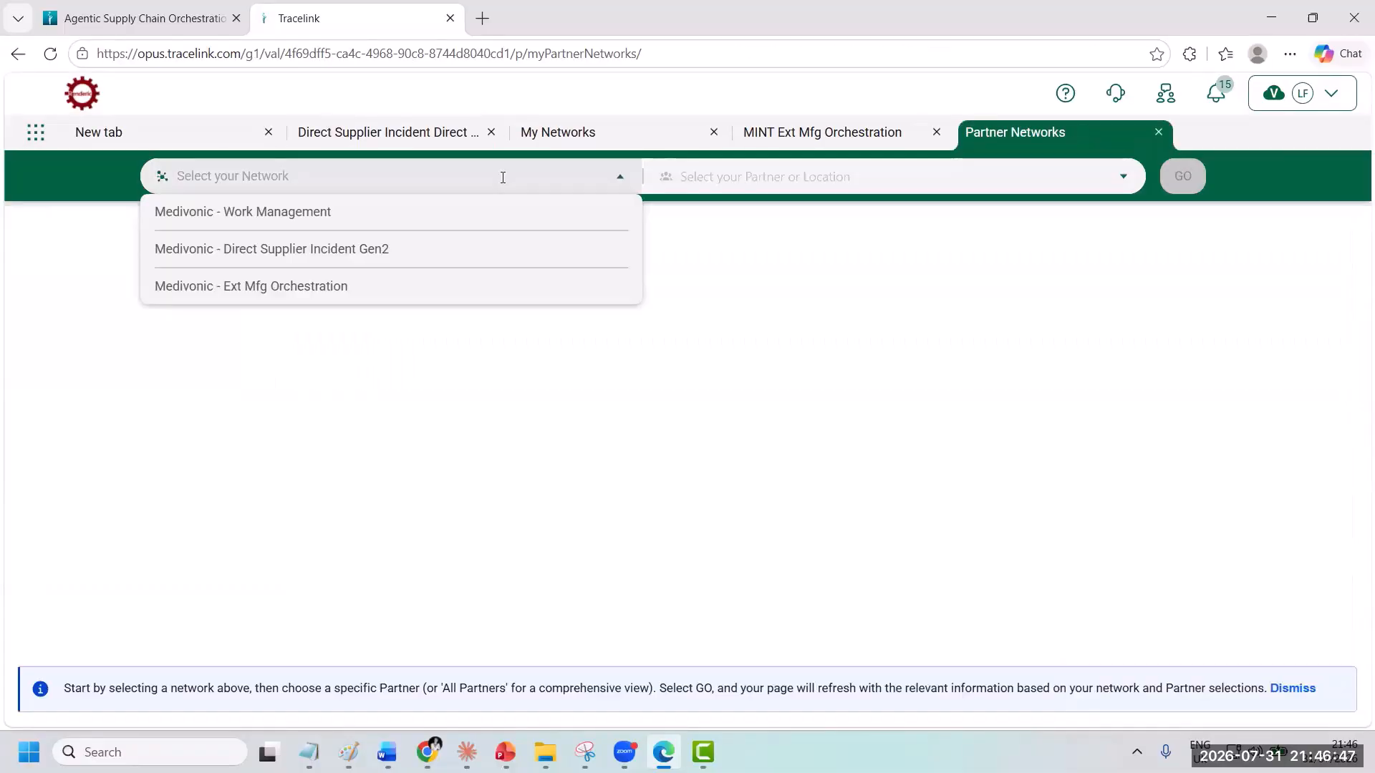
pyautogui.click(412, 250)
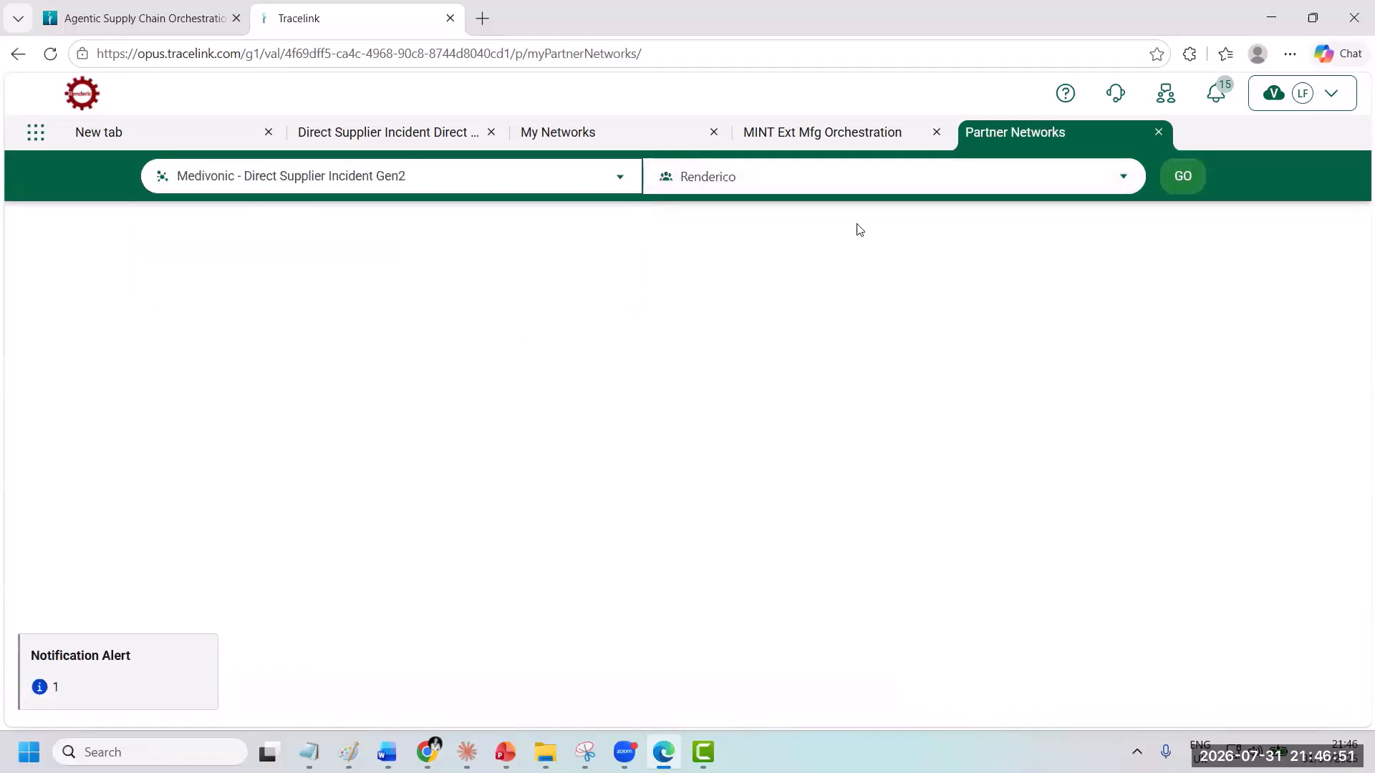
pyautogui.click(1182, 179)
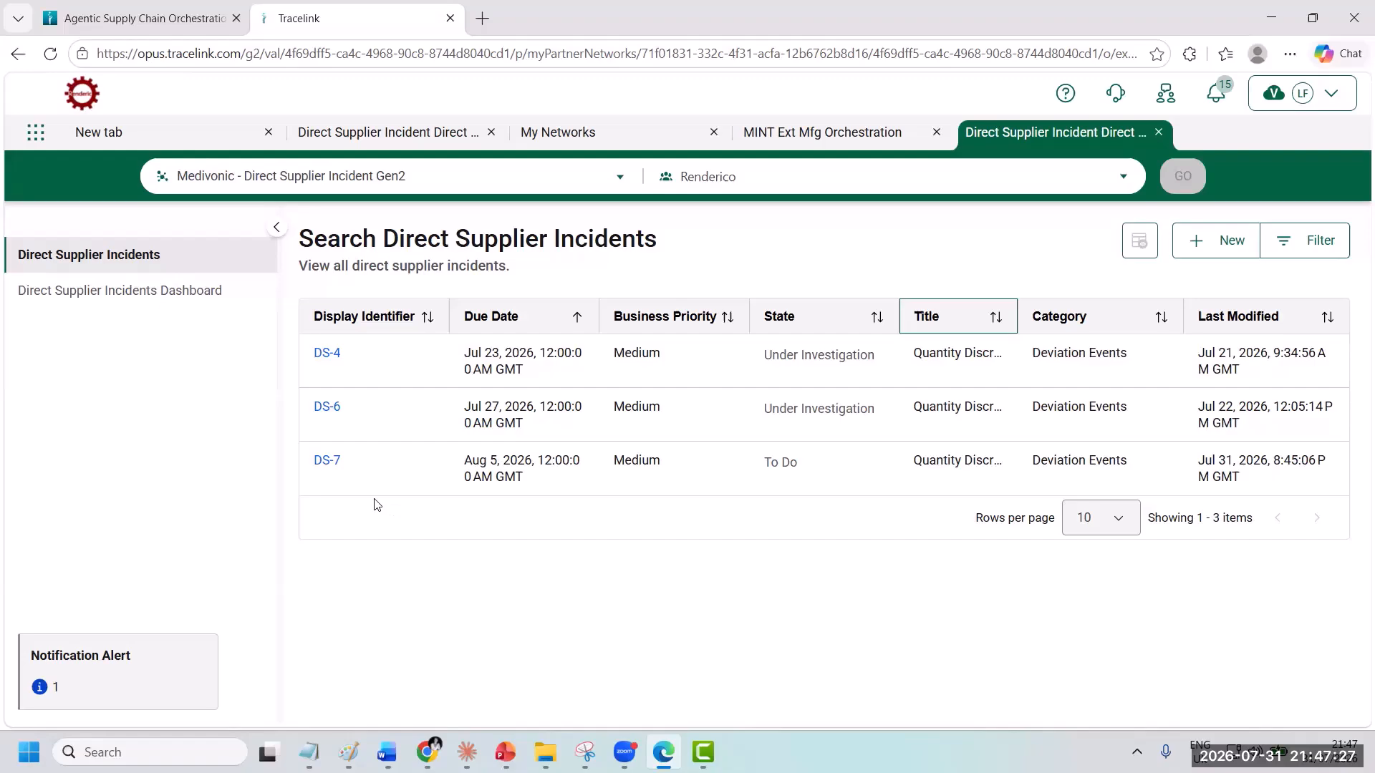
pyautogui.click(330, 462)
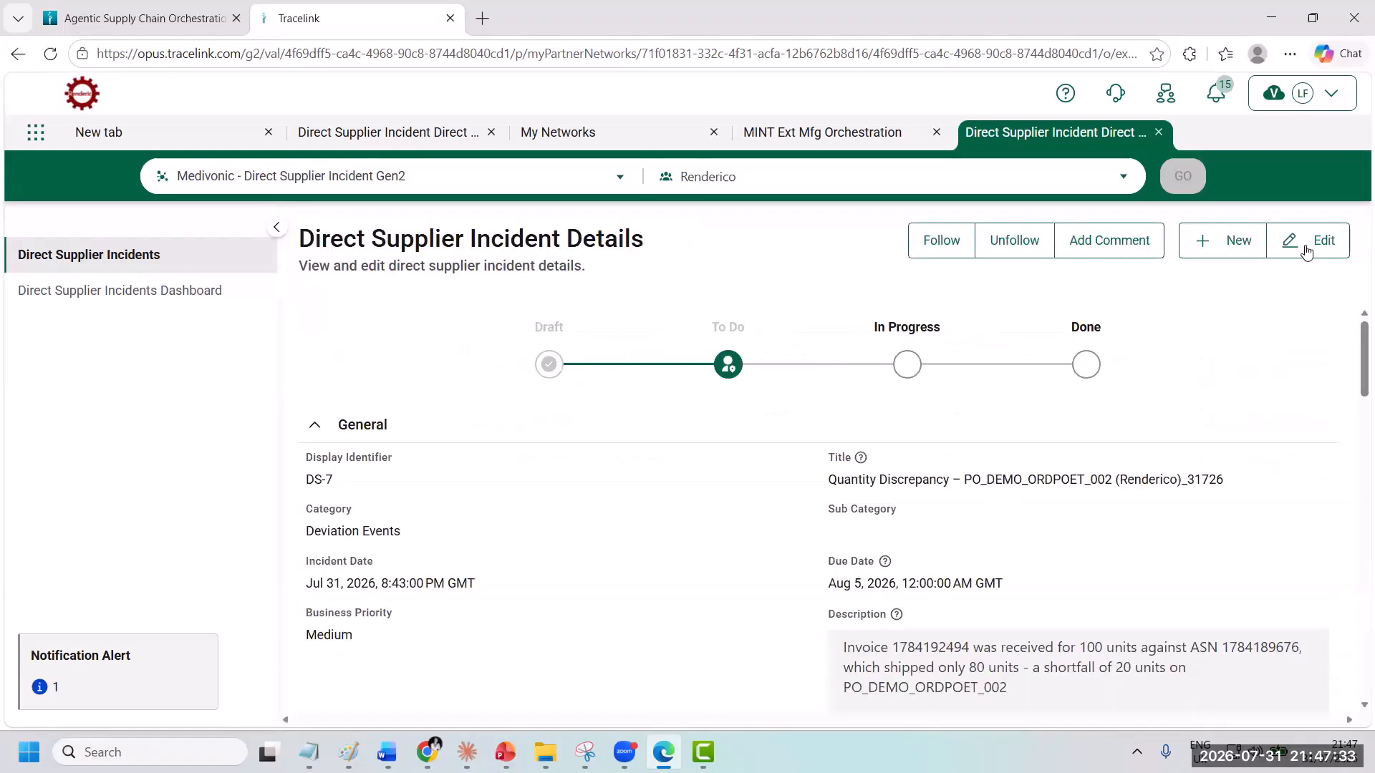
pyautogui.click(1306, 243)
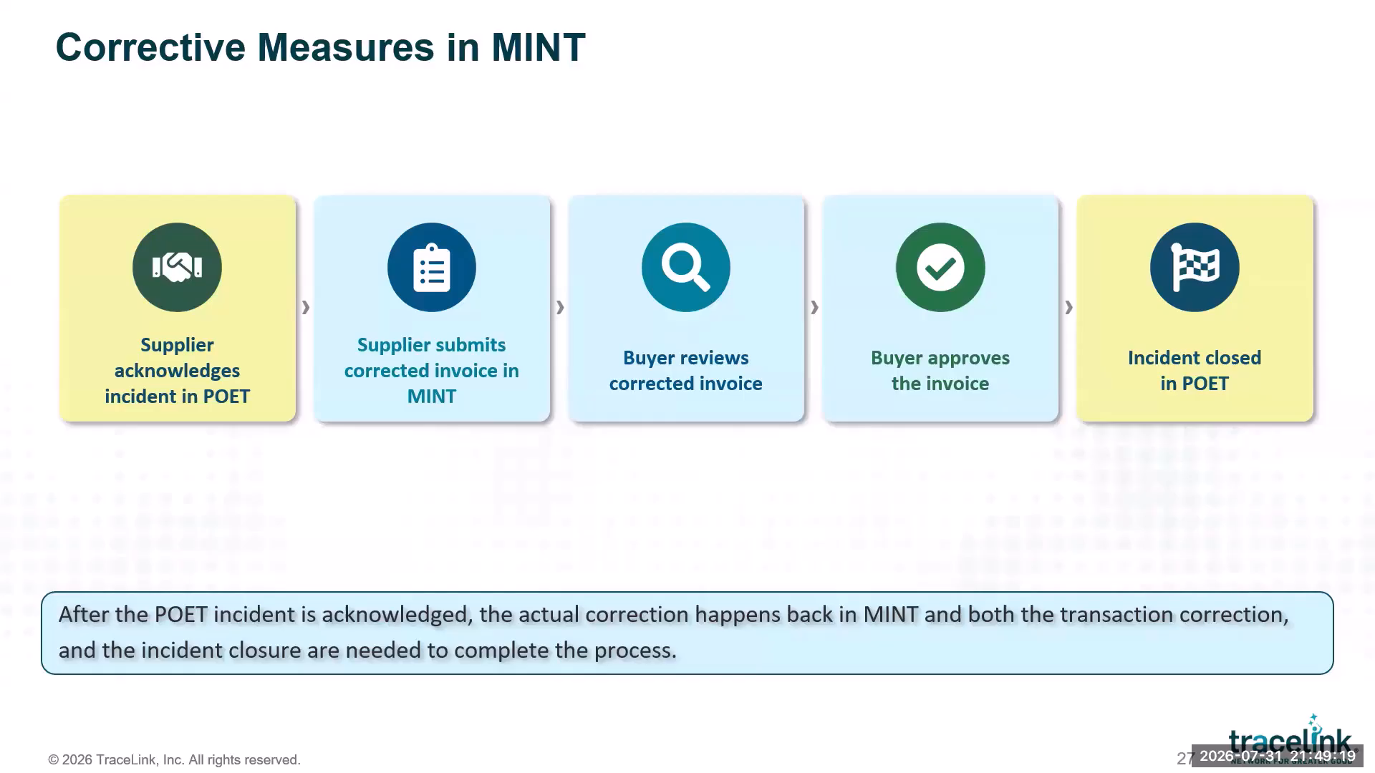
pyautogui.press('Right')
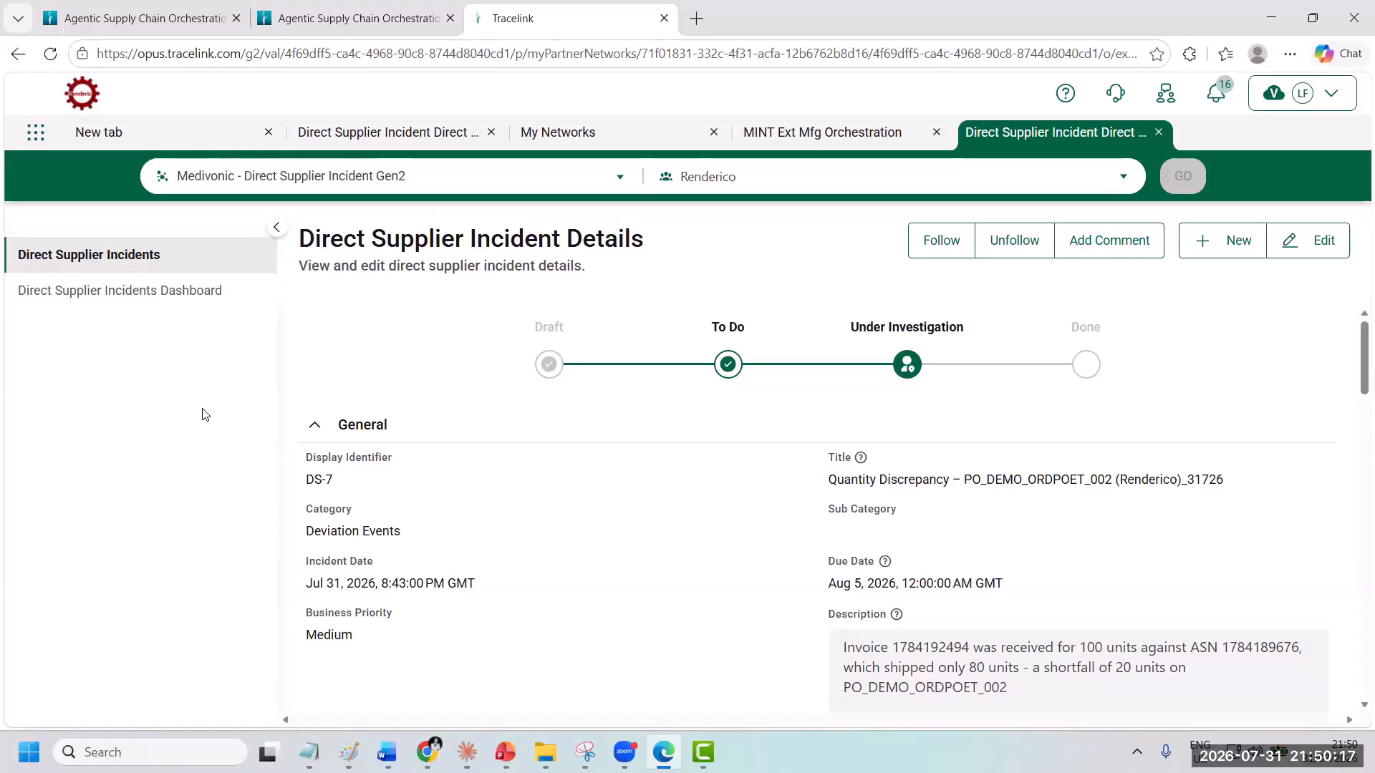
# Step: Load the Medivonic - Ext Mfg Orchestration partner network for Renderico and open the most recently modified purchase order
pyautogui.click(36, 132)
pyautogui.click(57, 208)
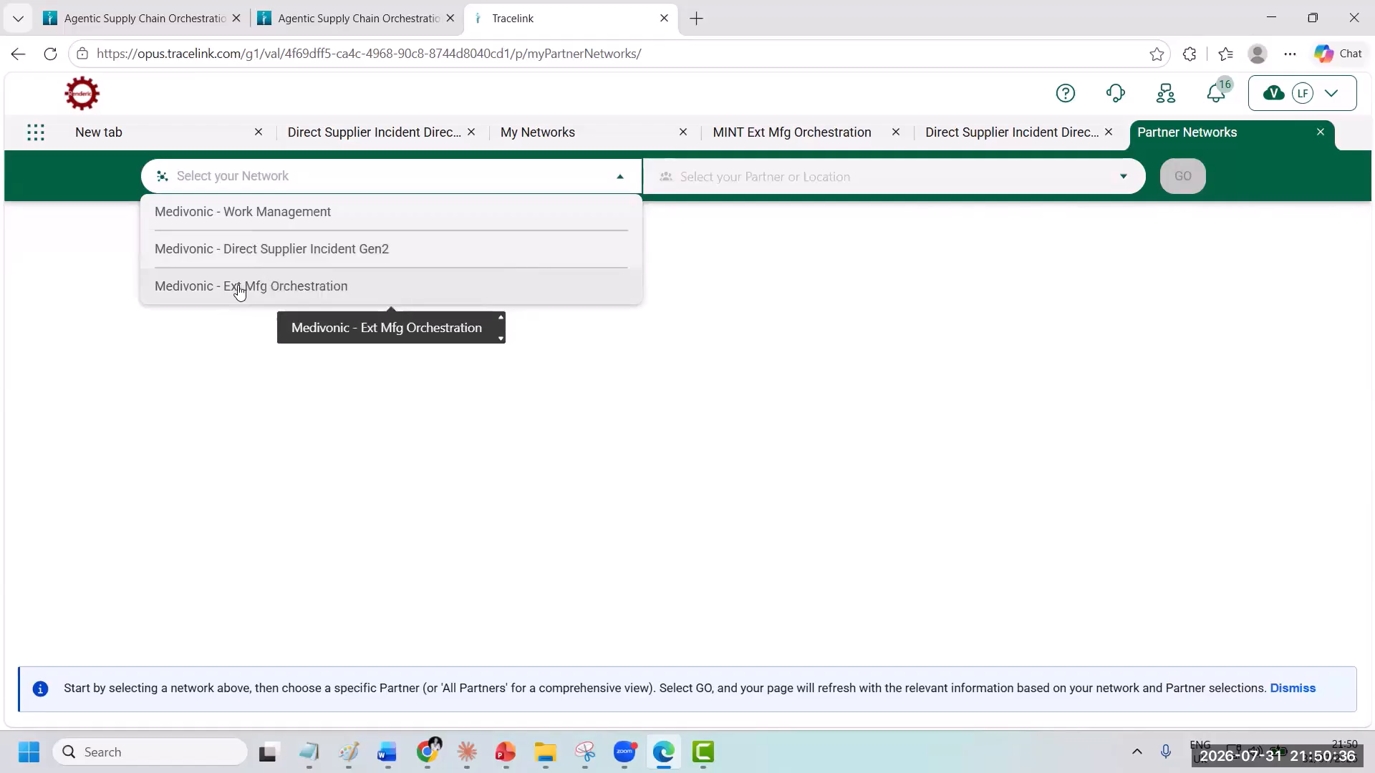
pyautogui.click(238, 285)
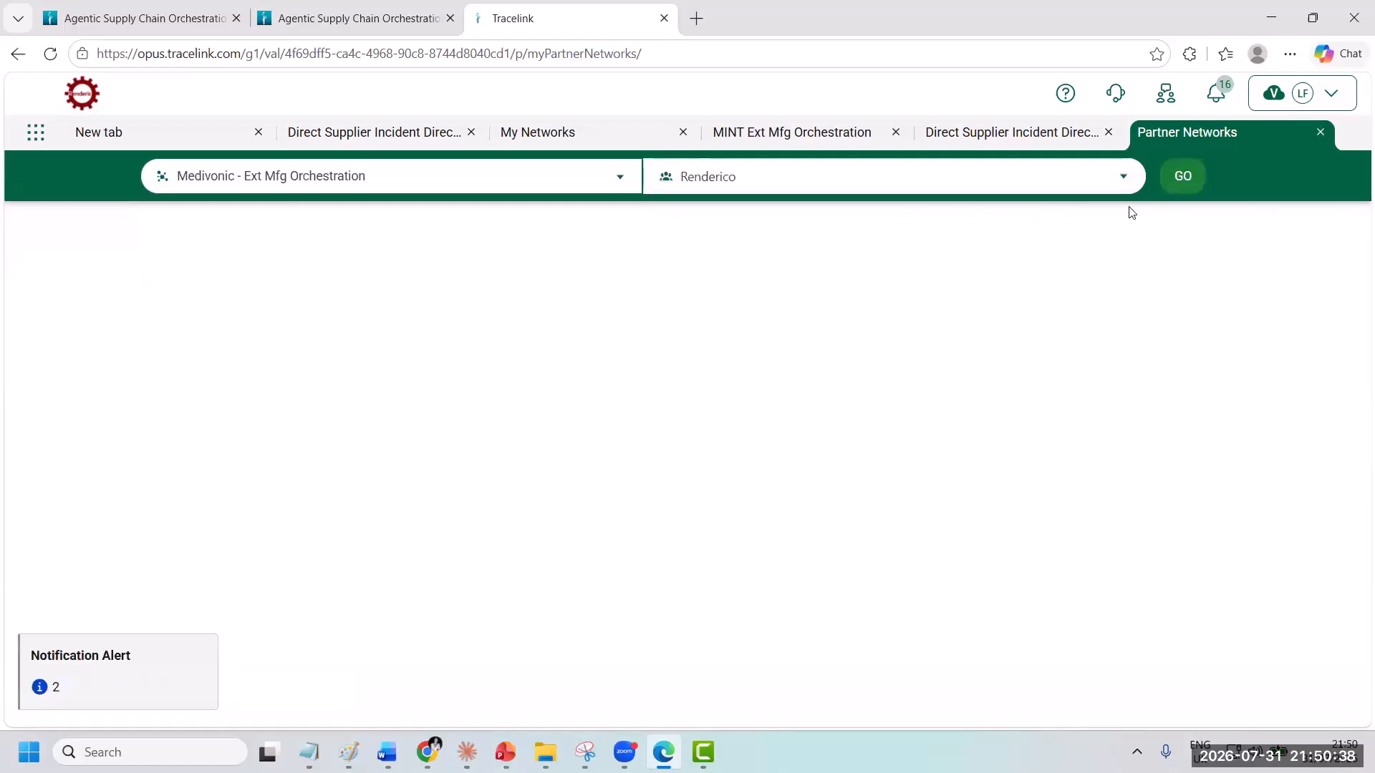
pyautogui.click(1183, 175)
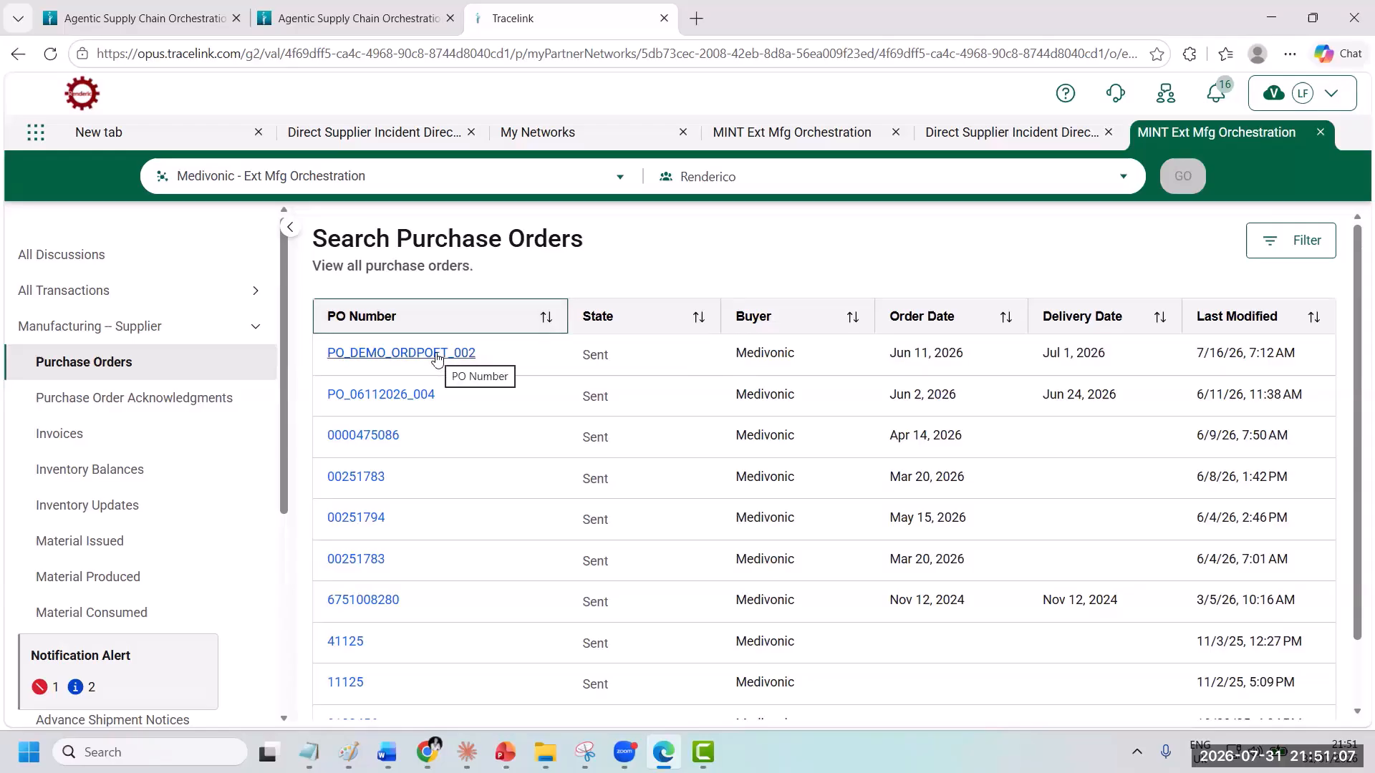
pyautogui.click(437, 358)
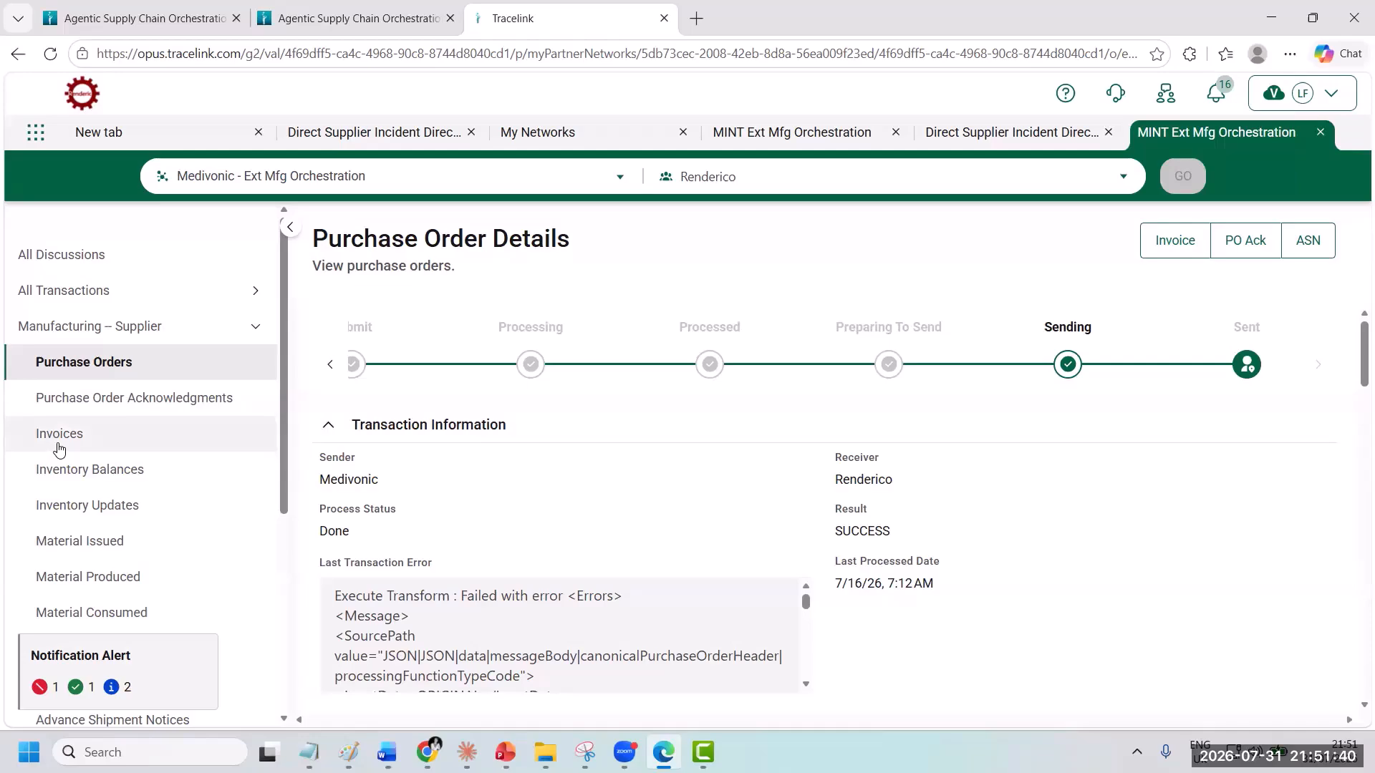
# Step: Open the draft invoice from the supplier's invoices for editing and open its invoice date for entry
pyautogui.click(59, 434)
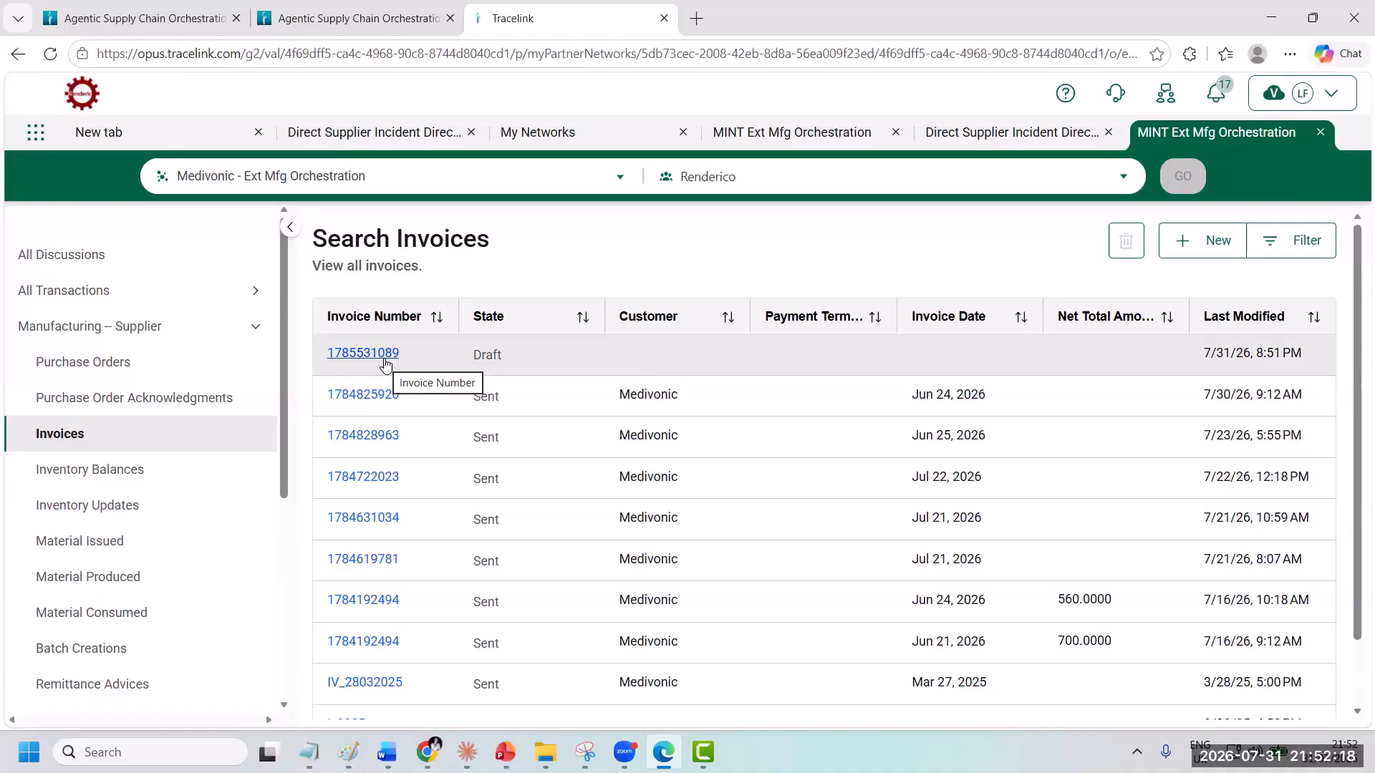
pyautogui.click(384, 364)
pyautogui.click(1316, 228)
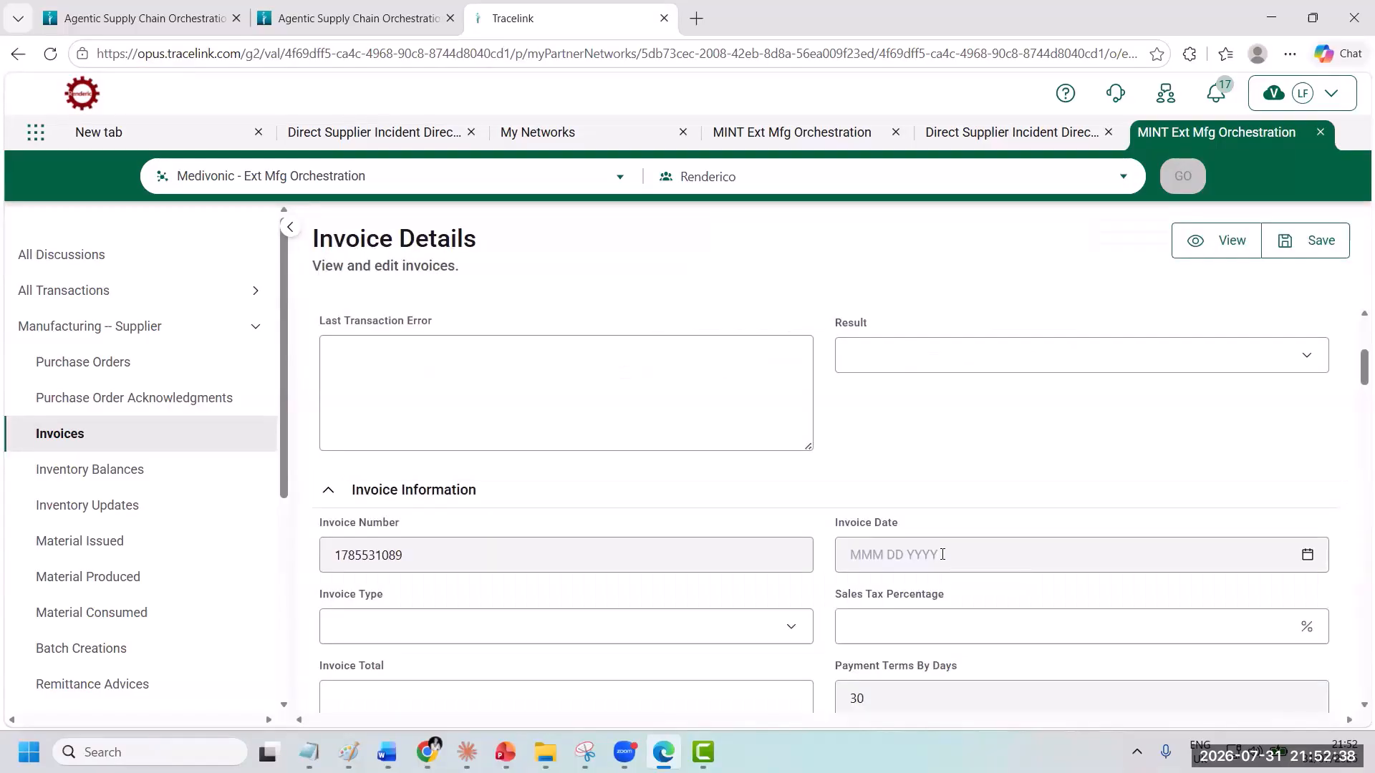
pyautogui.click(942, 555)
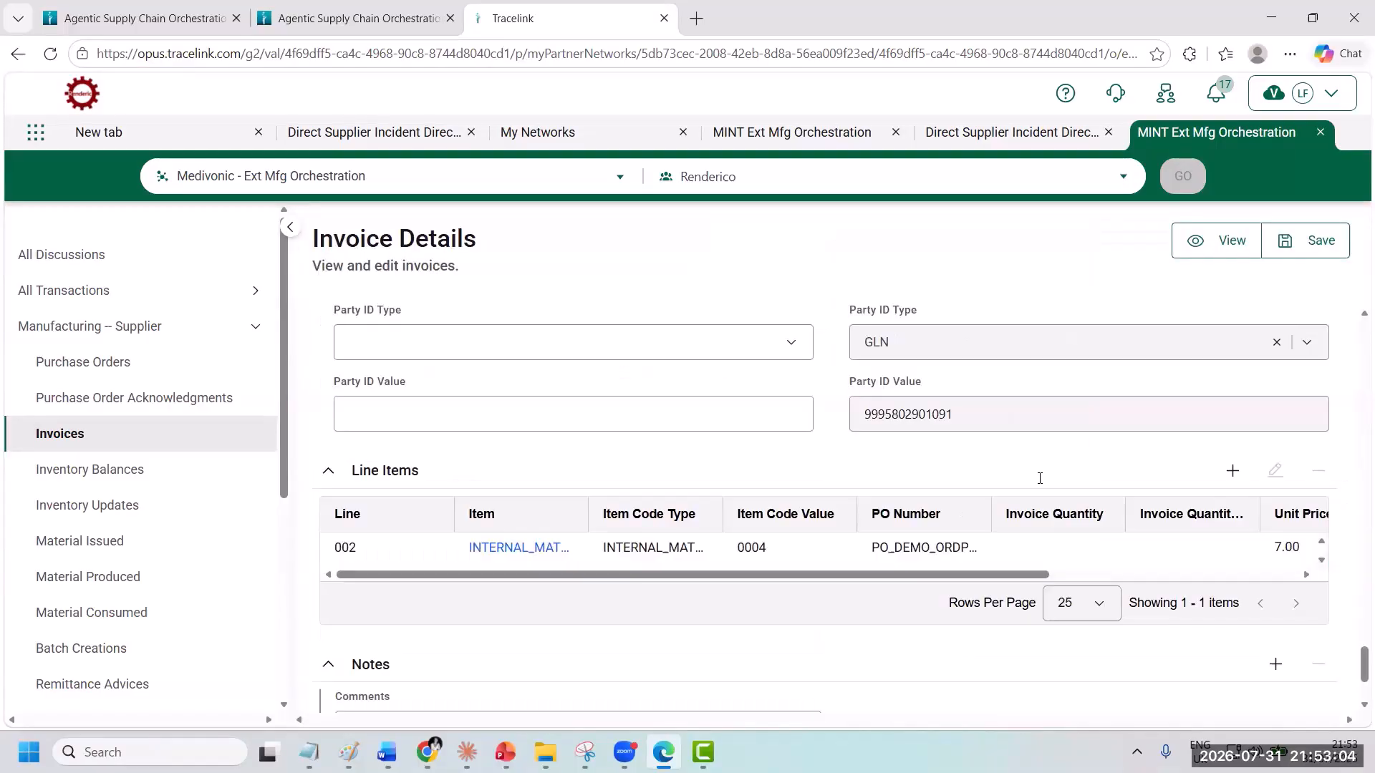
# Step: Edit invoice line item 002, setting its invoice quantity to 80 and its net price to 560, and apply the changes
pyautogui.click(808, 548)
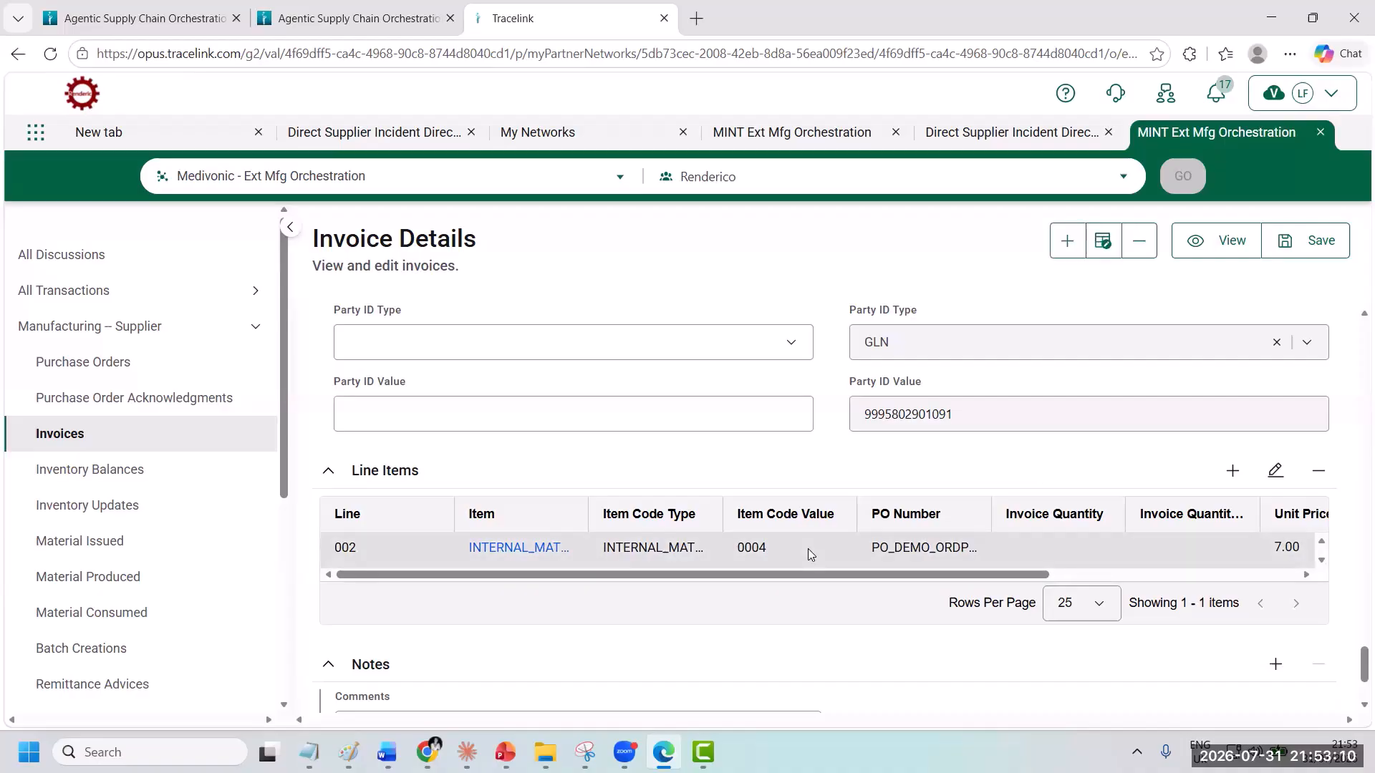
pyautogui.click(1275, 471)
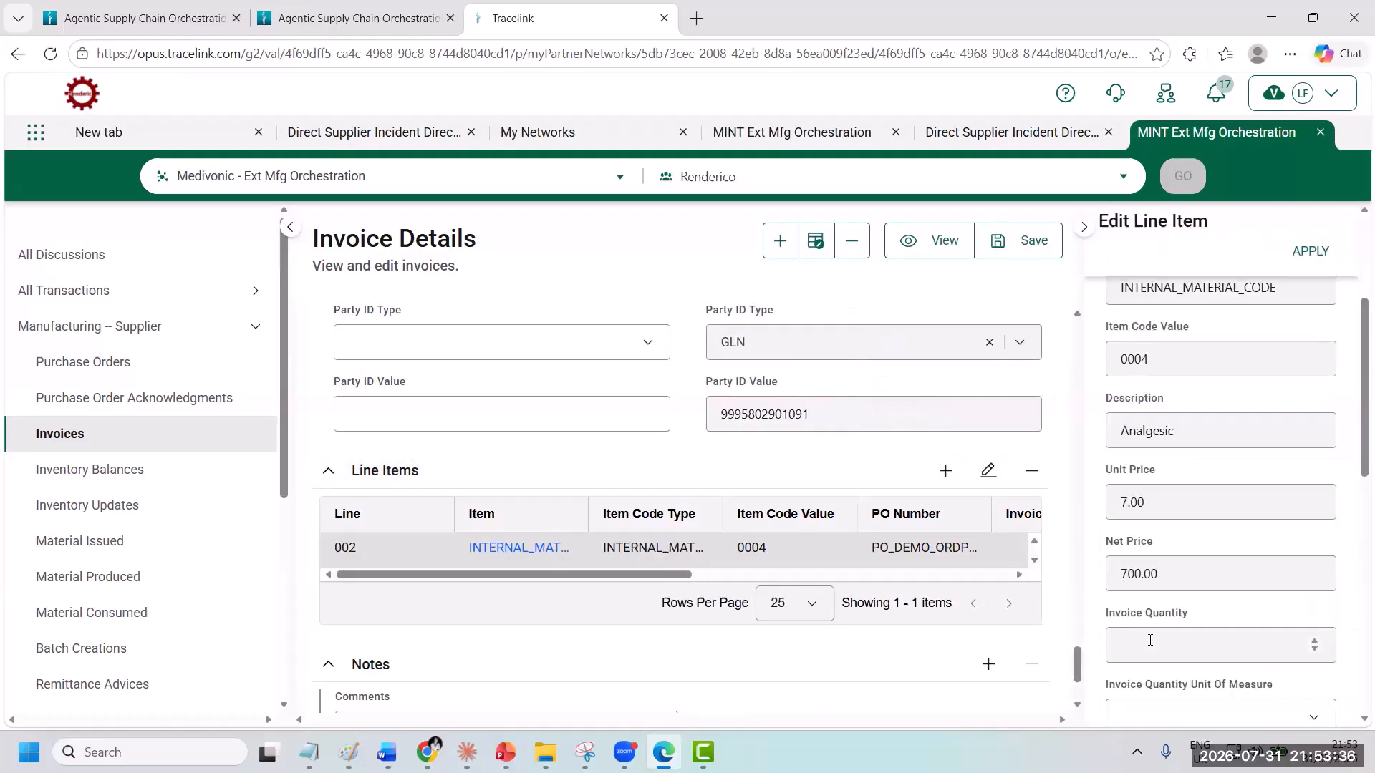
pyautogui.click(1150, 641)
pyautogui.write('8')
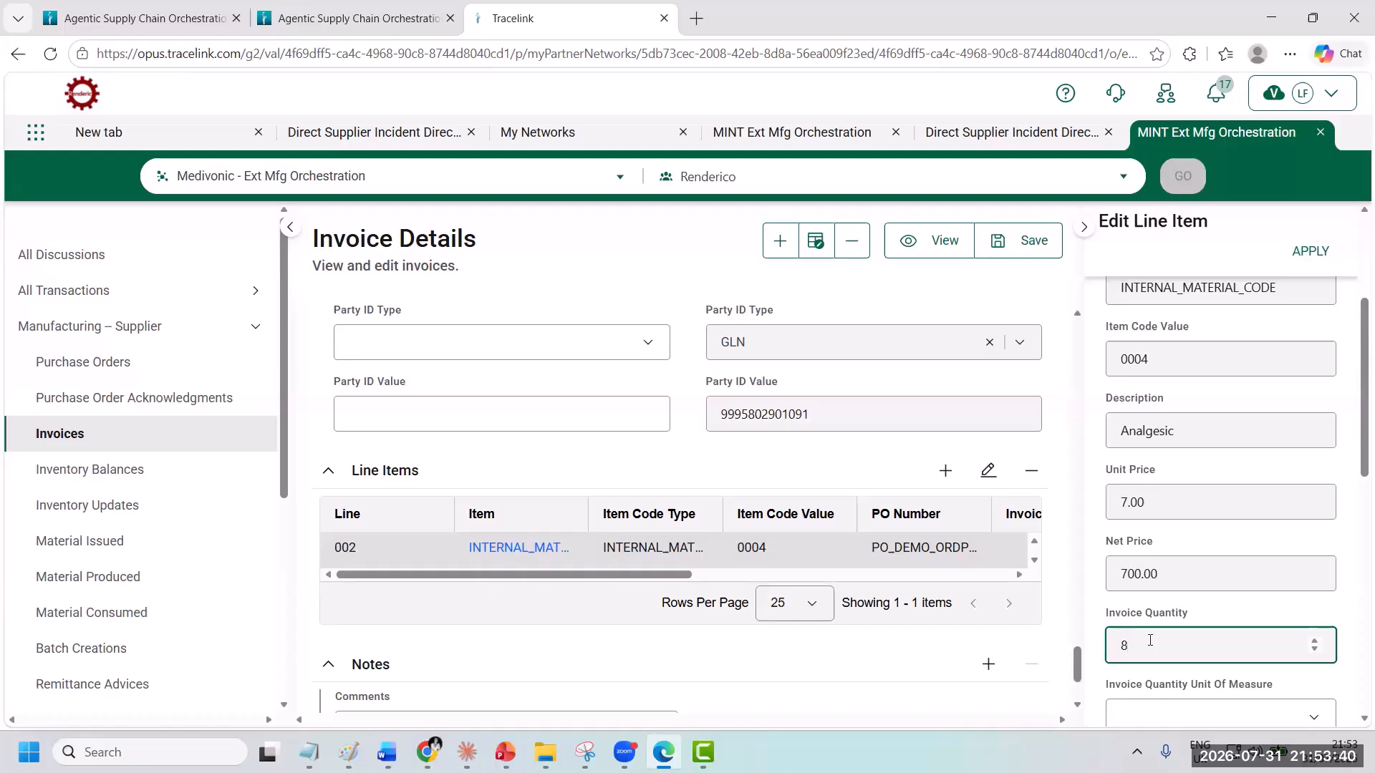
pyautogui.write('0')
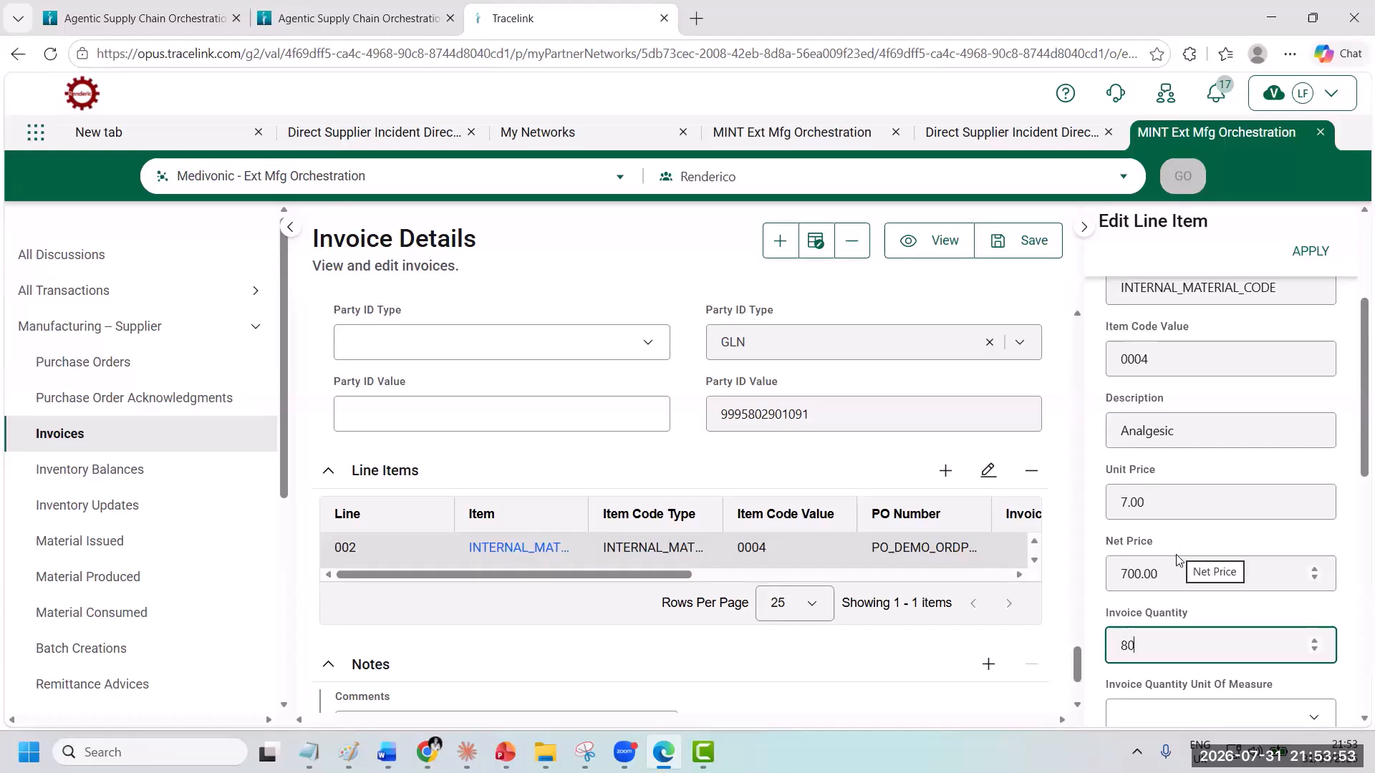
pyautogui.moveTo(1170, 568); pyautogui.dragTo(1095, 571)
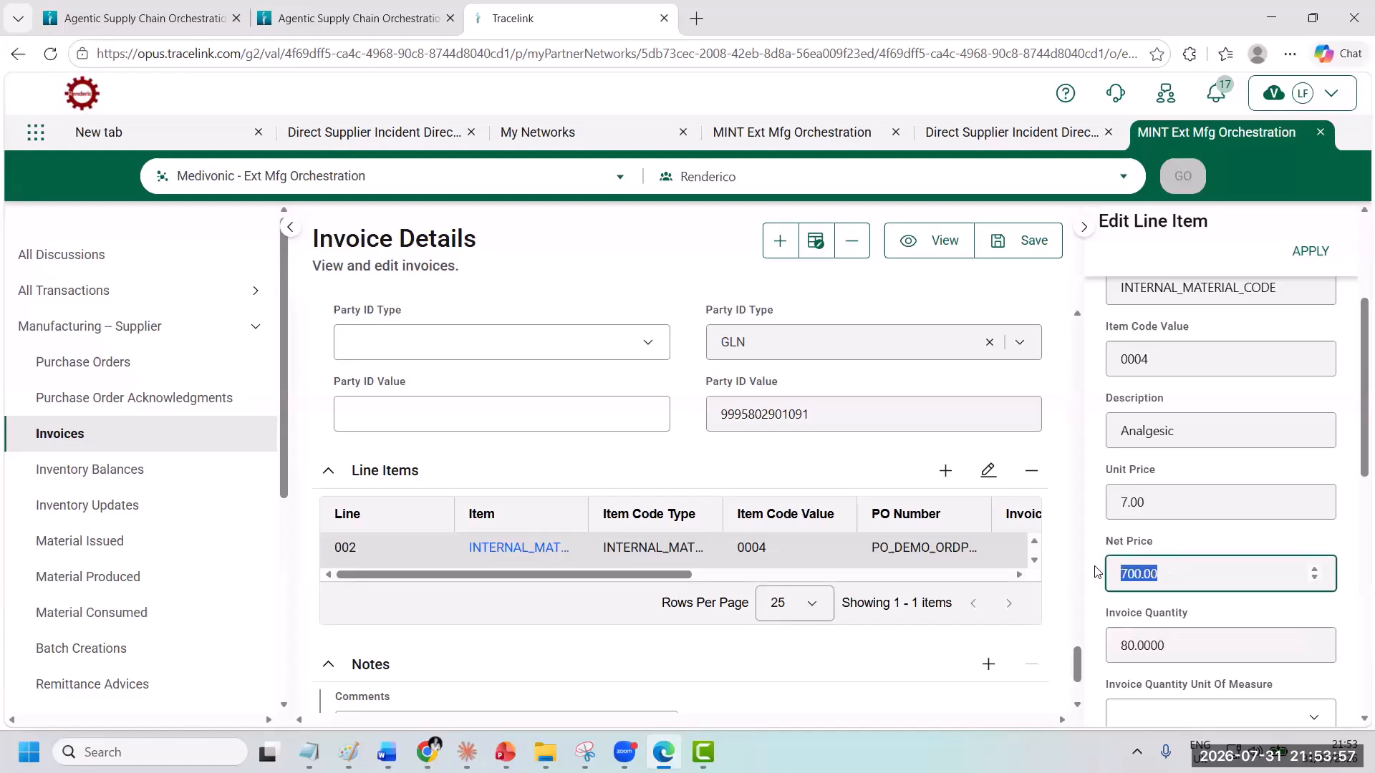
pyautogui.press('BackSpace')
pyautogui.write('560')
pyautogui.click(1311, 257)
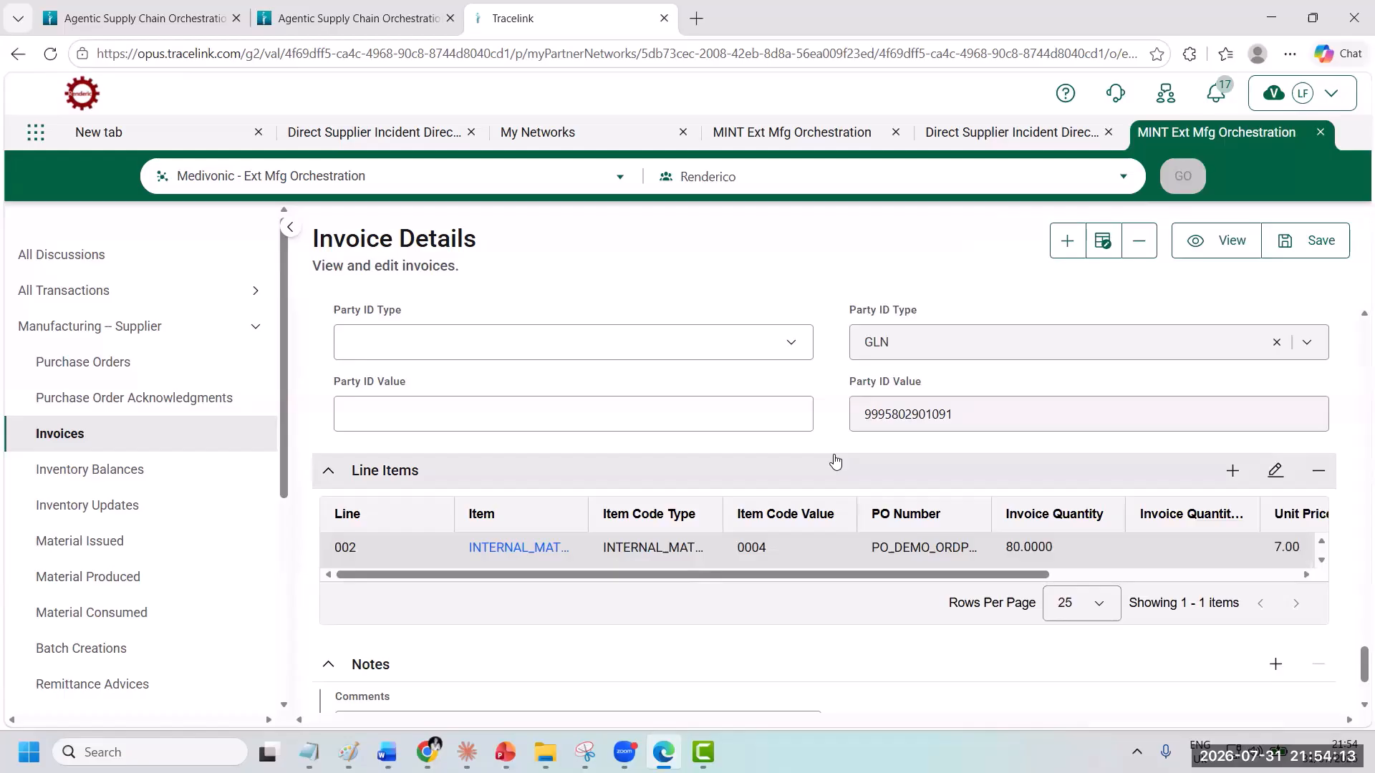
pyautogui.scroll(10, 835, 462)
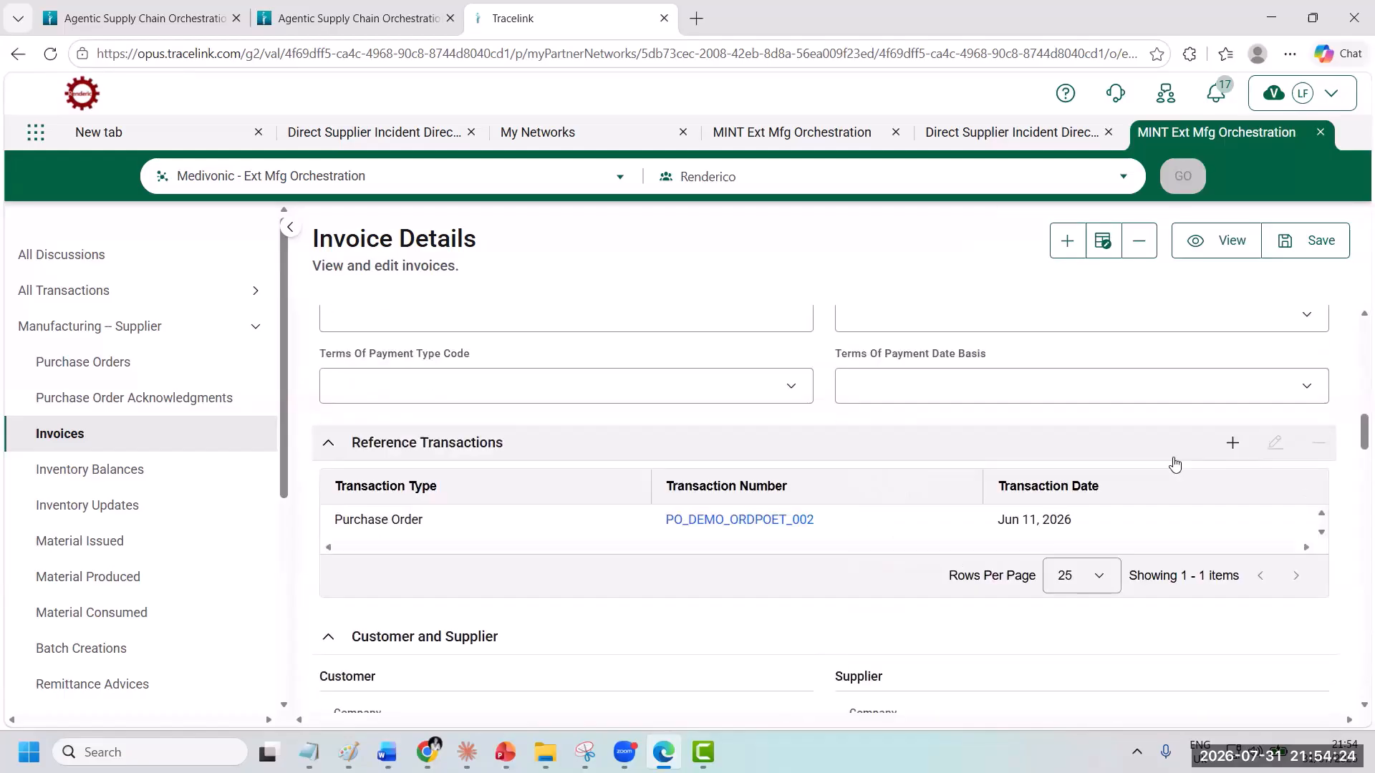
pyautogui.click(1230, 442)
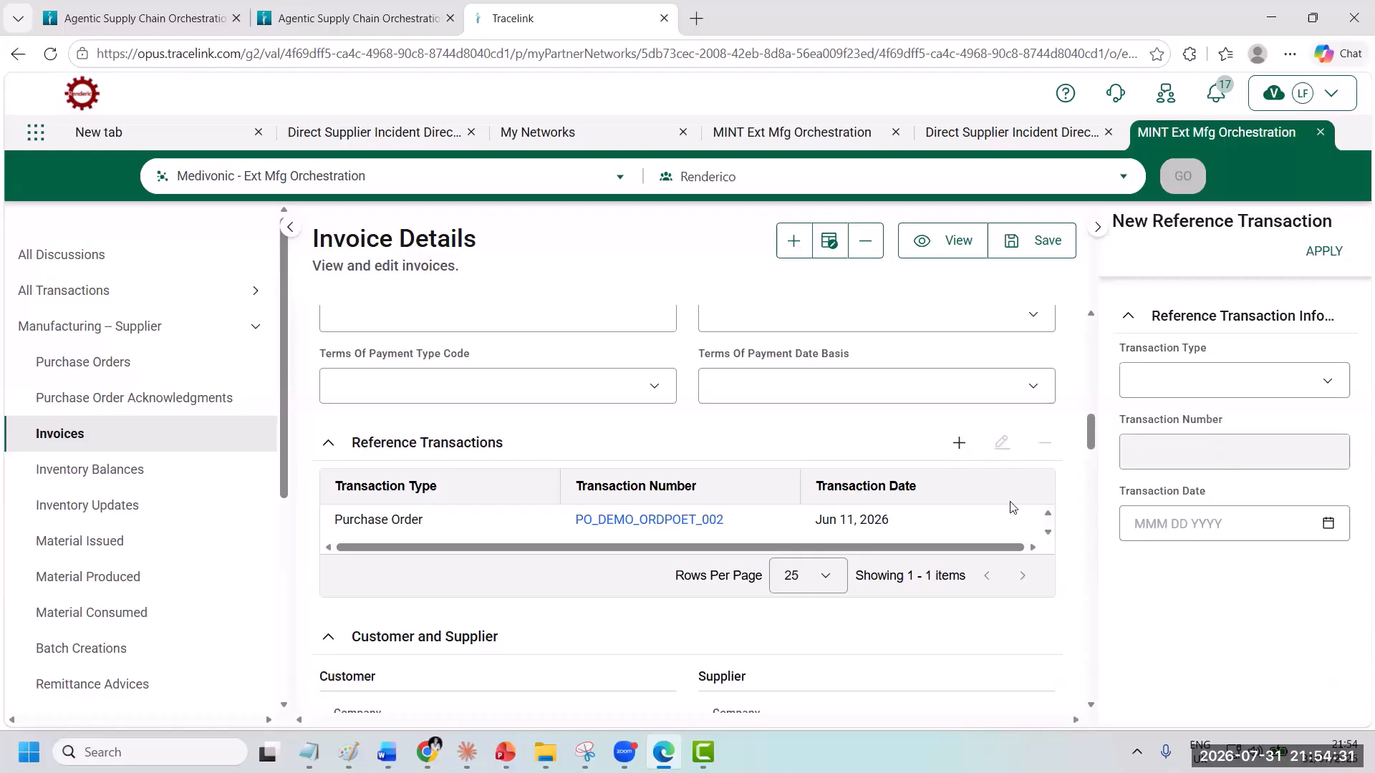
pyautogui.click(1291, 382)
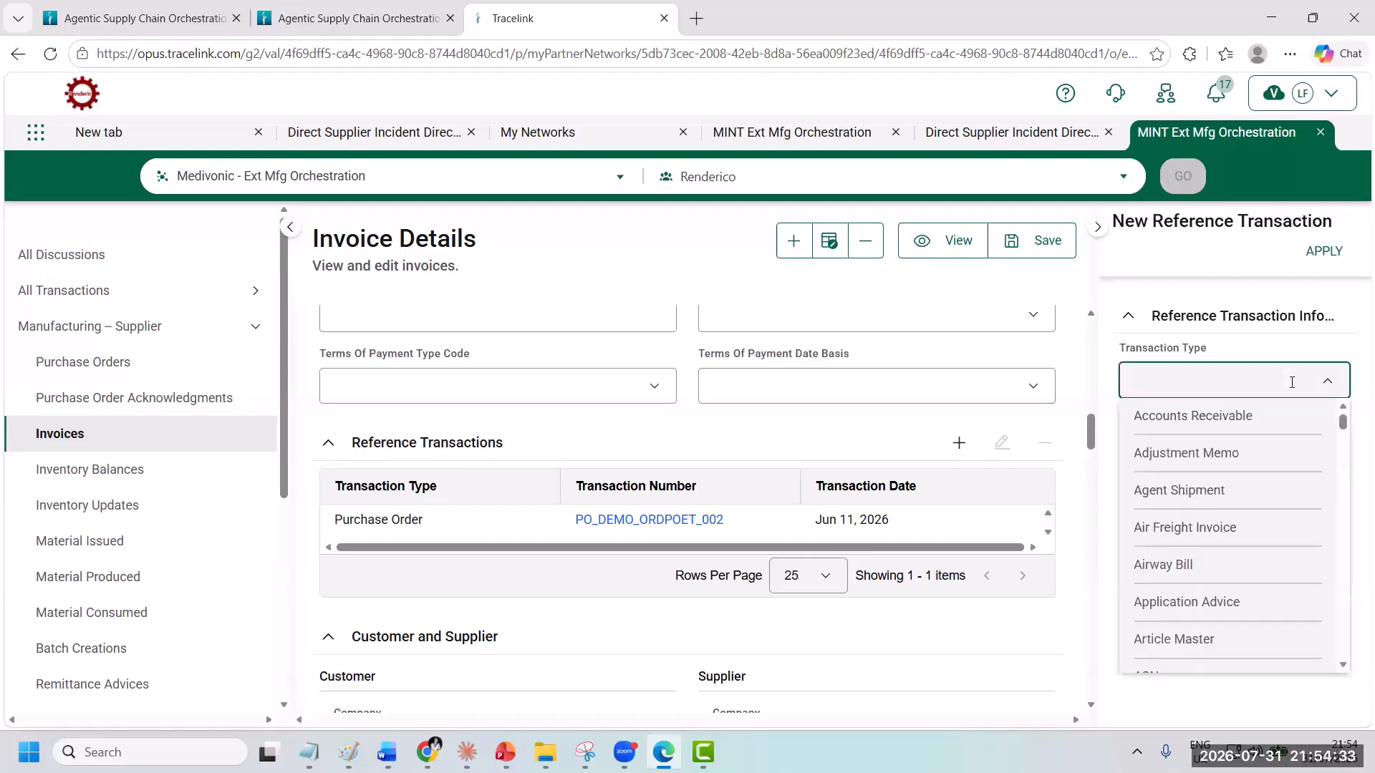
pyautogui.scroll(-2, 1231, 494)
pyautogui.click(1229, 512)
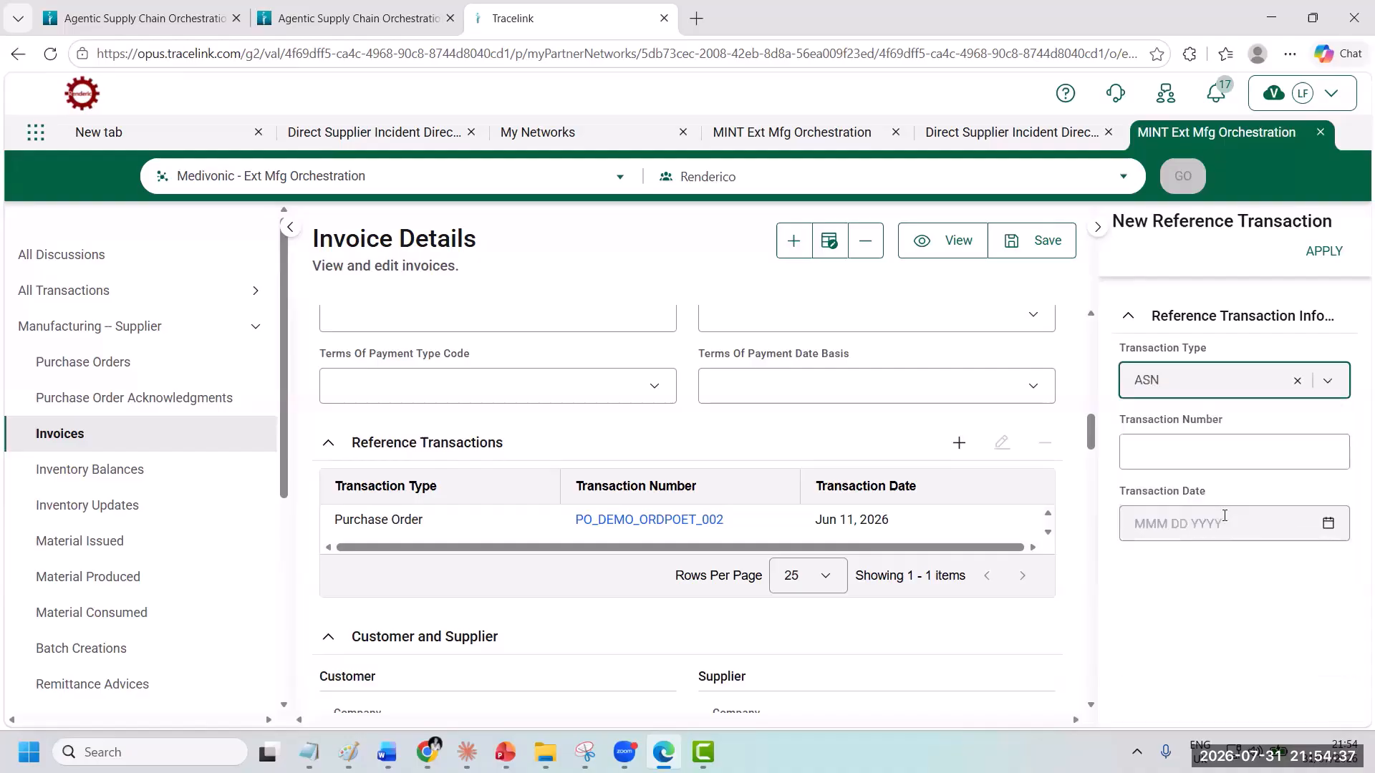
pyautogui.click(1182, 463)
pyautogui.hotkey('ctrl', 'v')
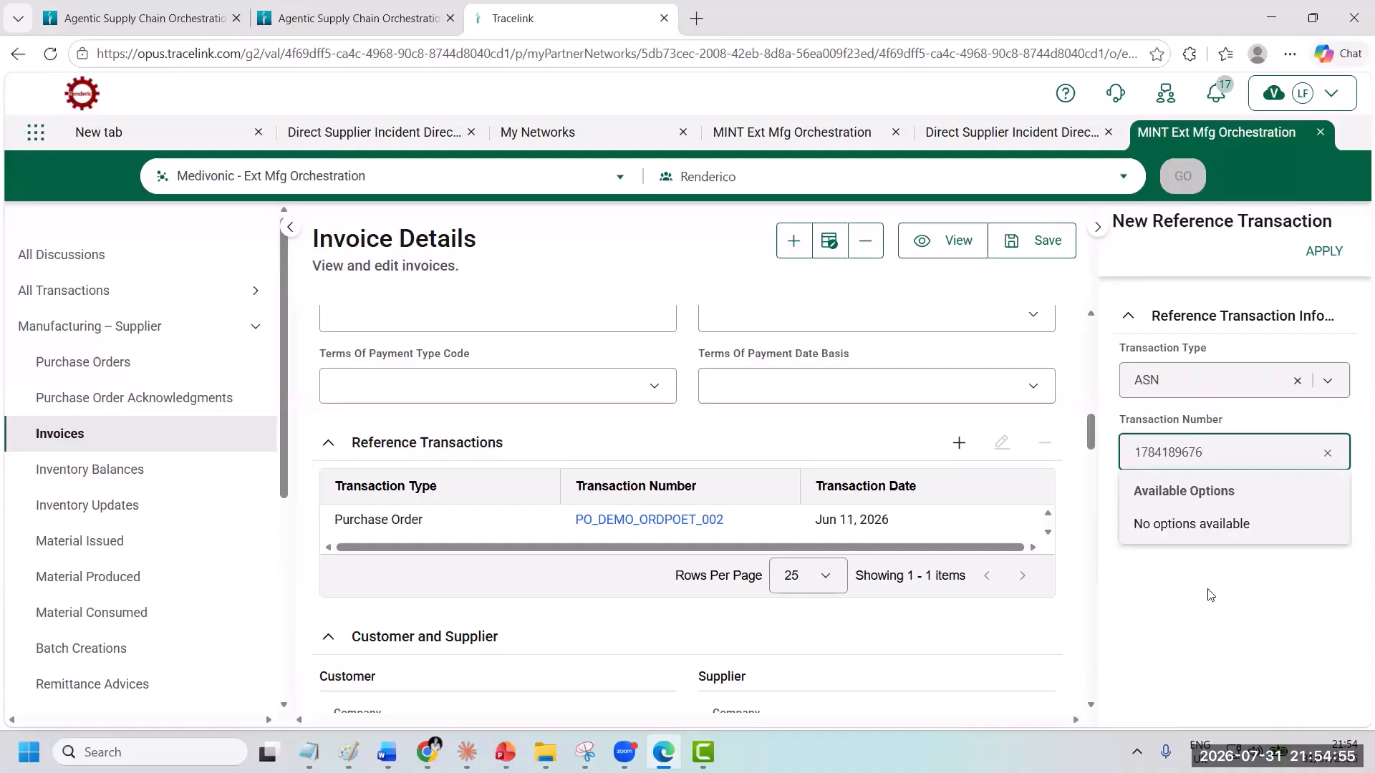
pyautogui.click(1329, 522)
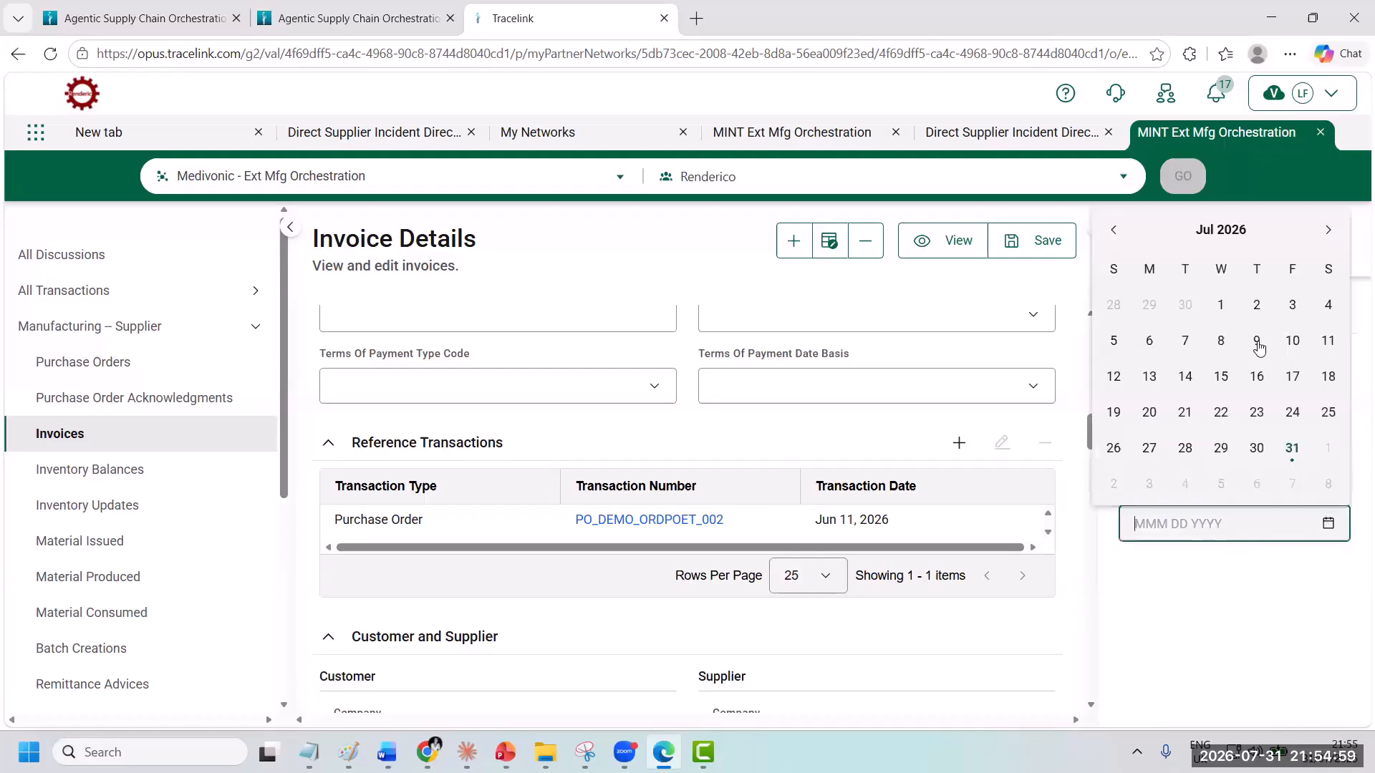
pyautogui.click(1257, 375)
pyautogui.click(1326, 251)
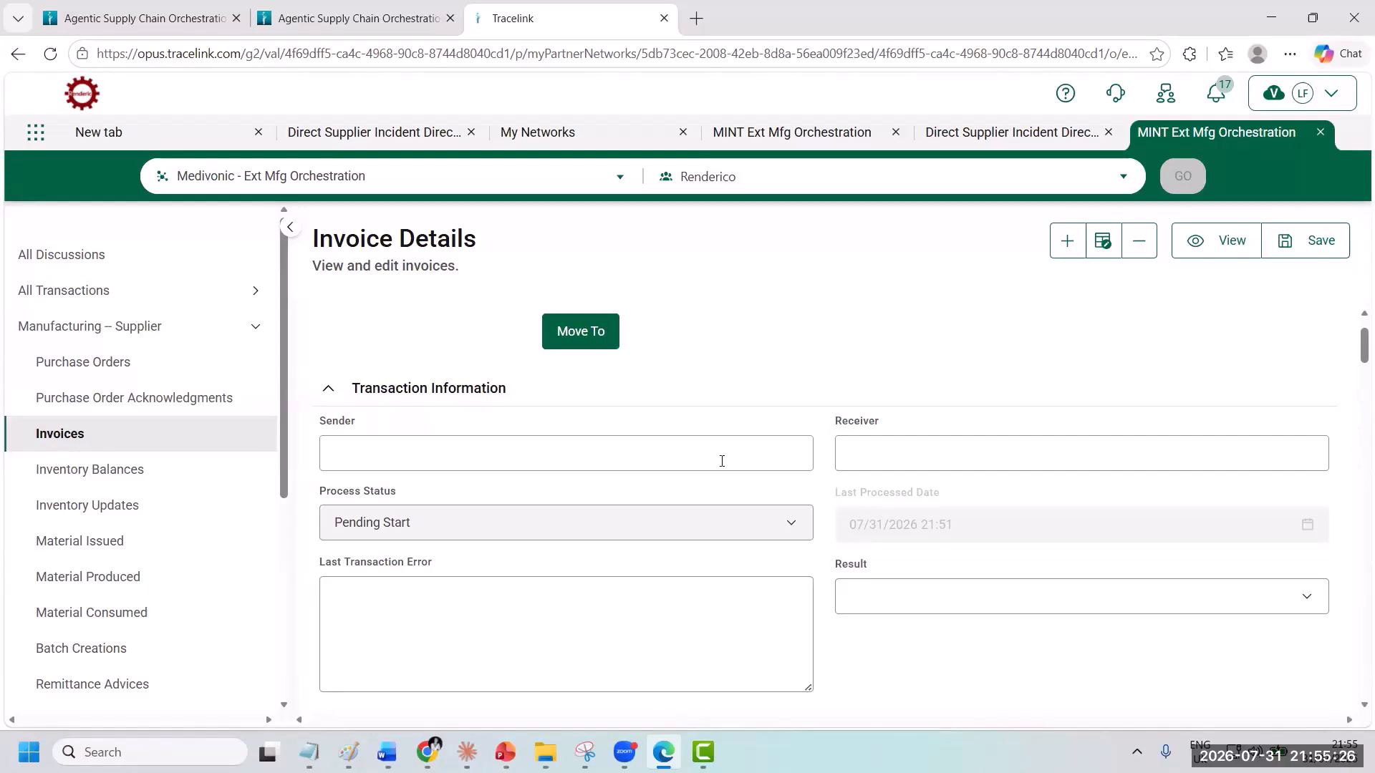
# Step: Set the invoice's process status to Submitted, move it to the Submit state, and save it
pyautogui.click(712, 524)
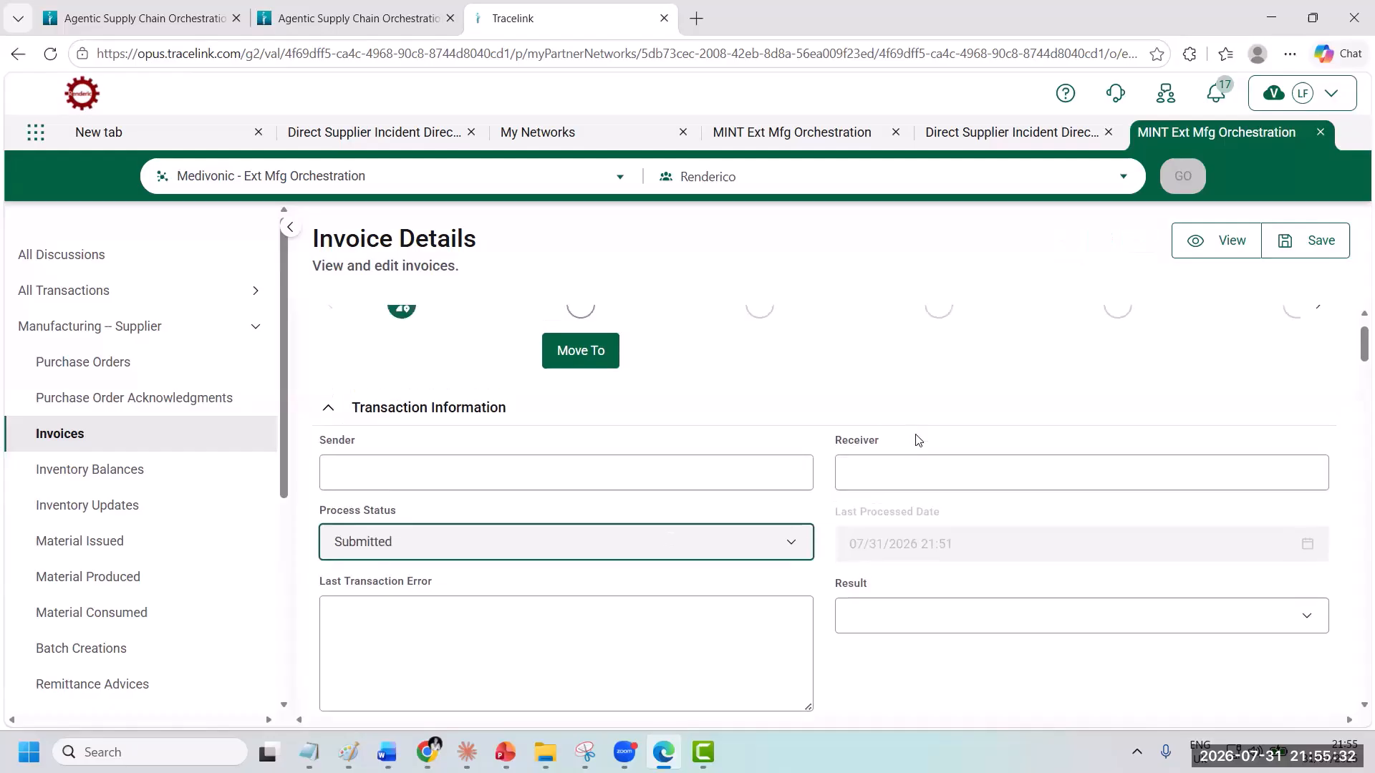
pyautogui.scroll(1, 918, 440)
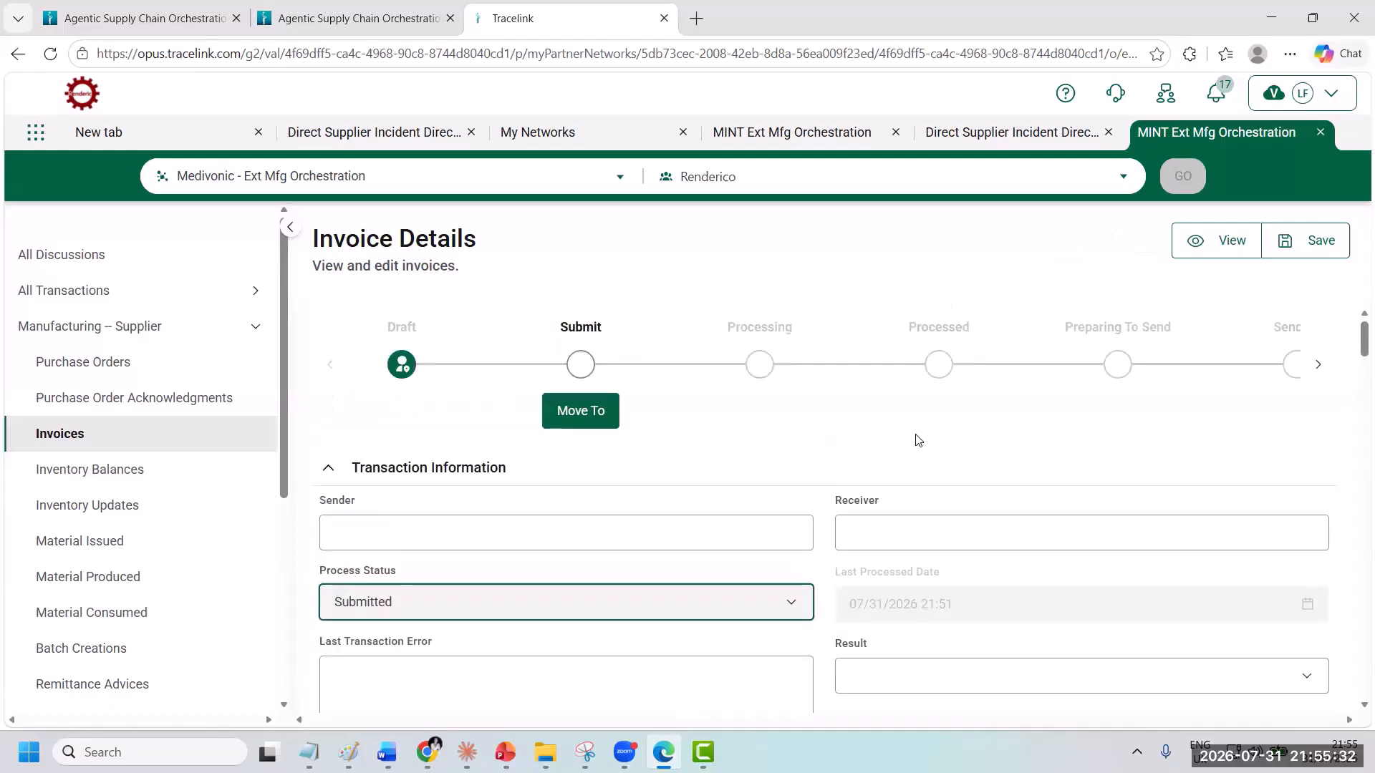
pyautogui.click(578, 421)
pyautogui.click(1334, 242)
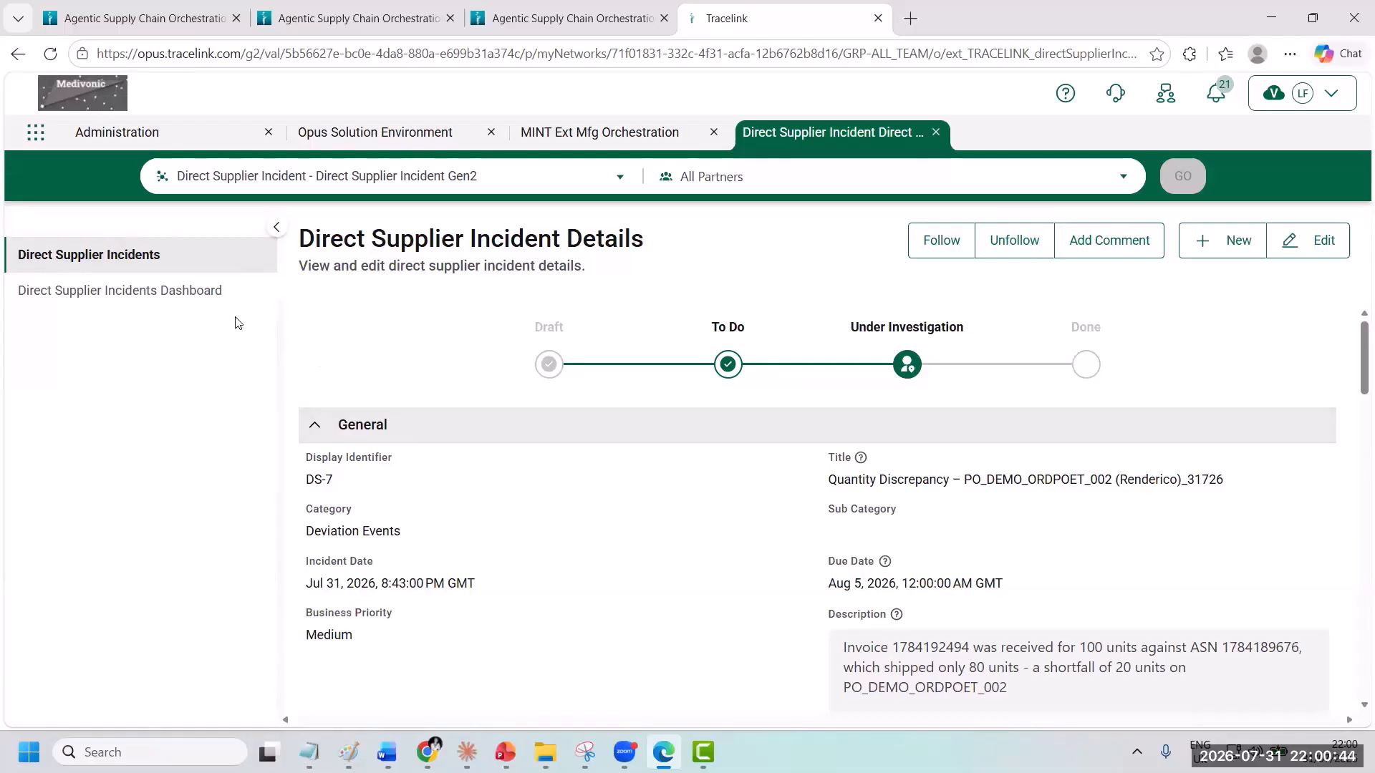
# Step: On Medivonic's side, run the MINT - Ext Mfg Orchestration report on the quantity difference between received invoices and received ASNs for all partners
pyautogui.click(40, 142)
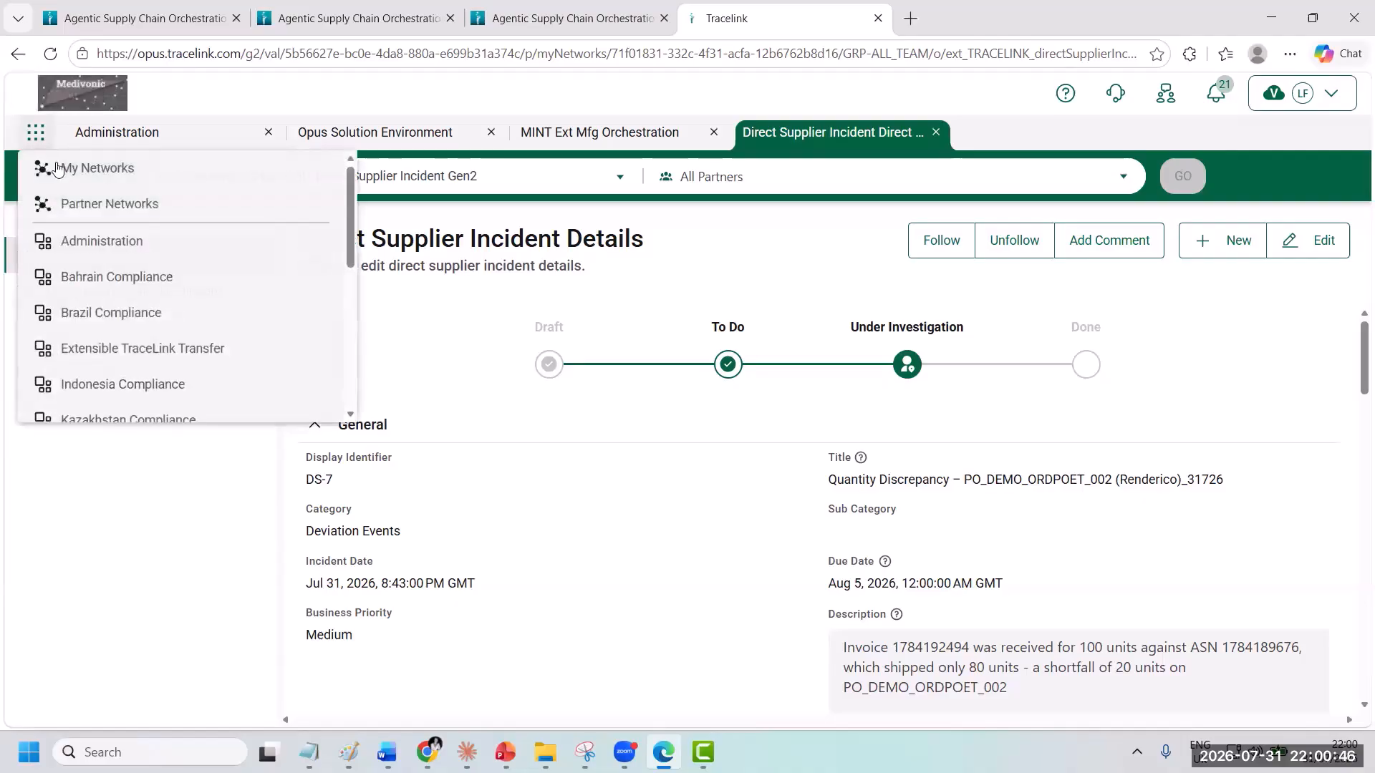
pyautogui.click(60, 173)
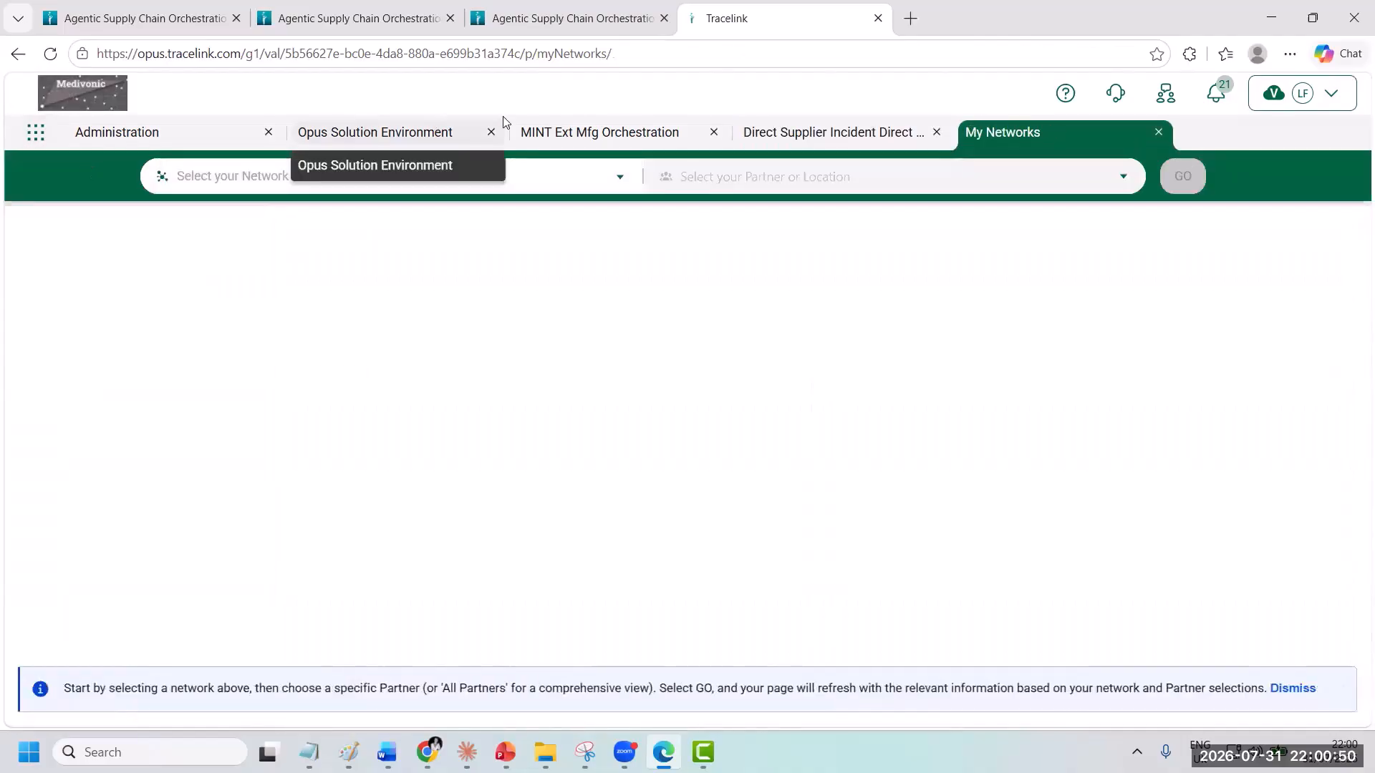
pyautogui.click(530, 172)
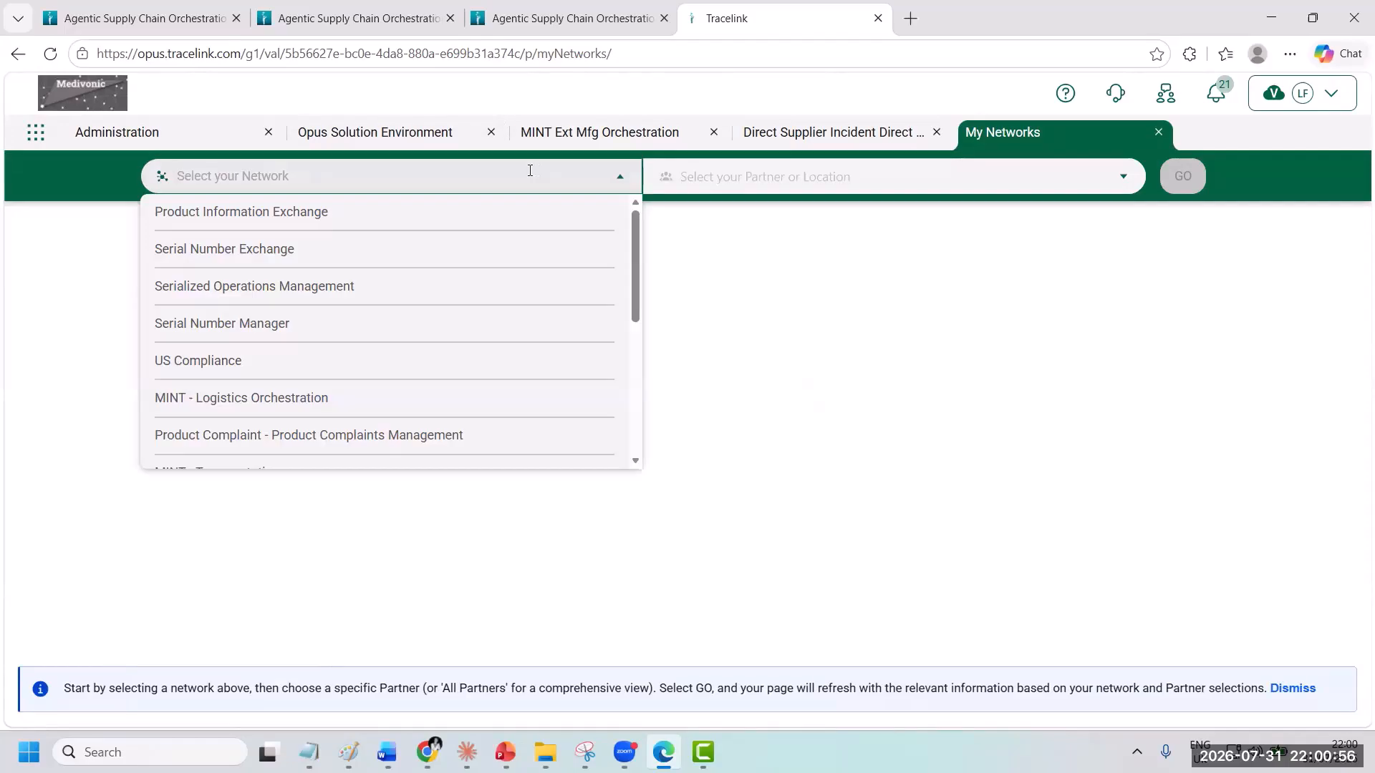
pyautogui.click(565, 134)
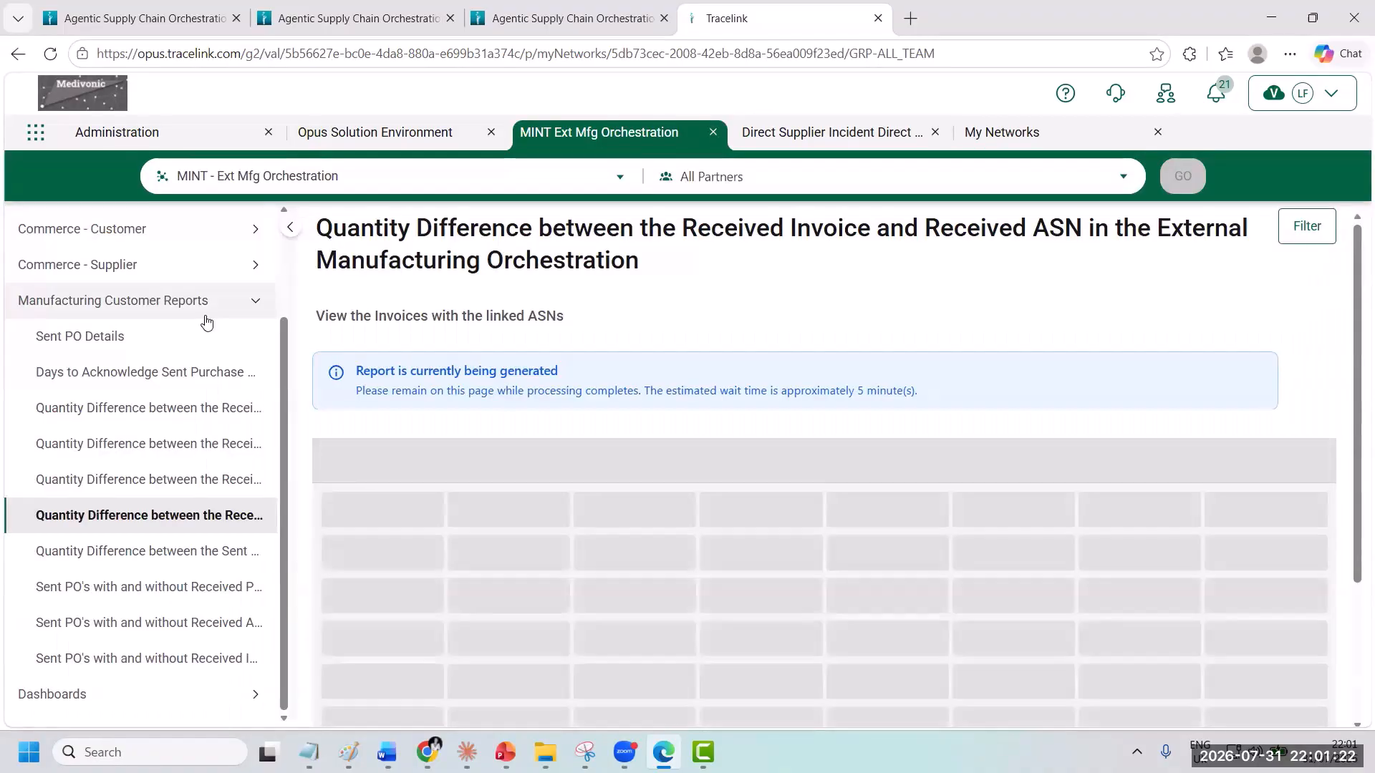
pyautogui.click(171, 517)
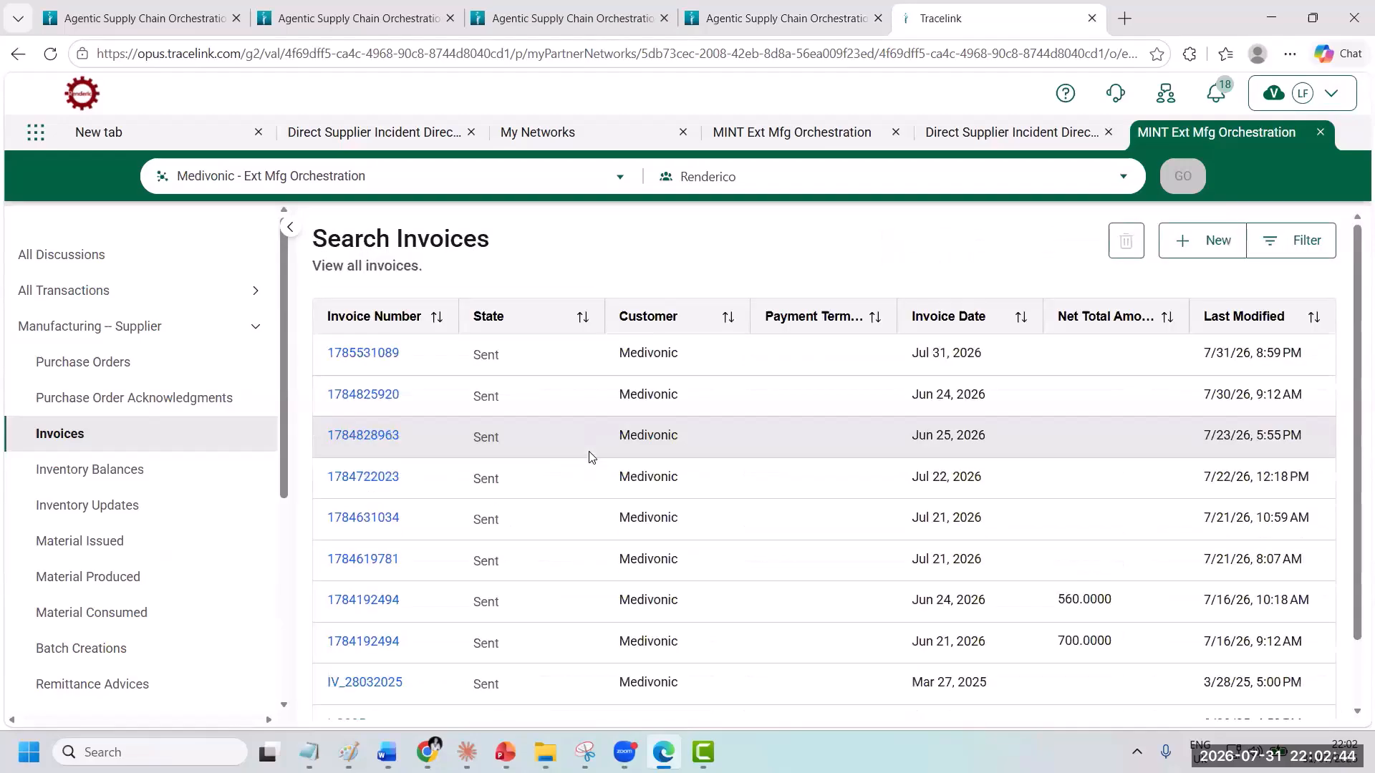
# Step: On Renderico's side, open incident DS-7 from the direct supplier incidents list for editing and go through its details
pyautogui.click(35, 132)
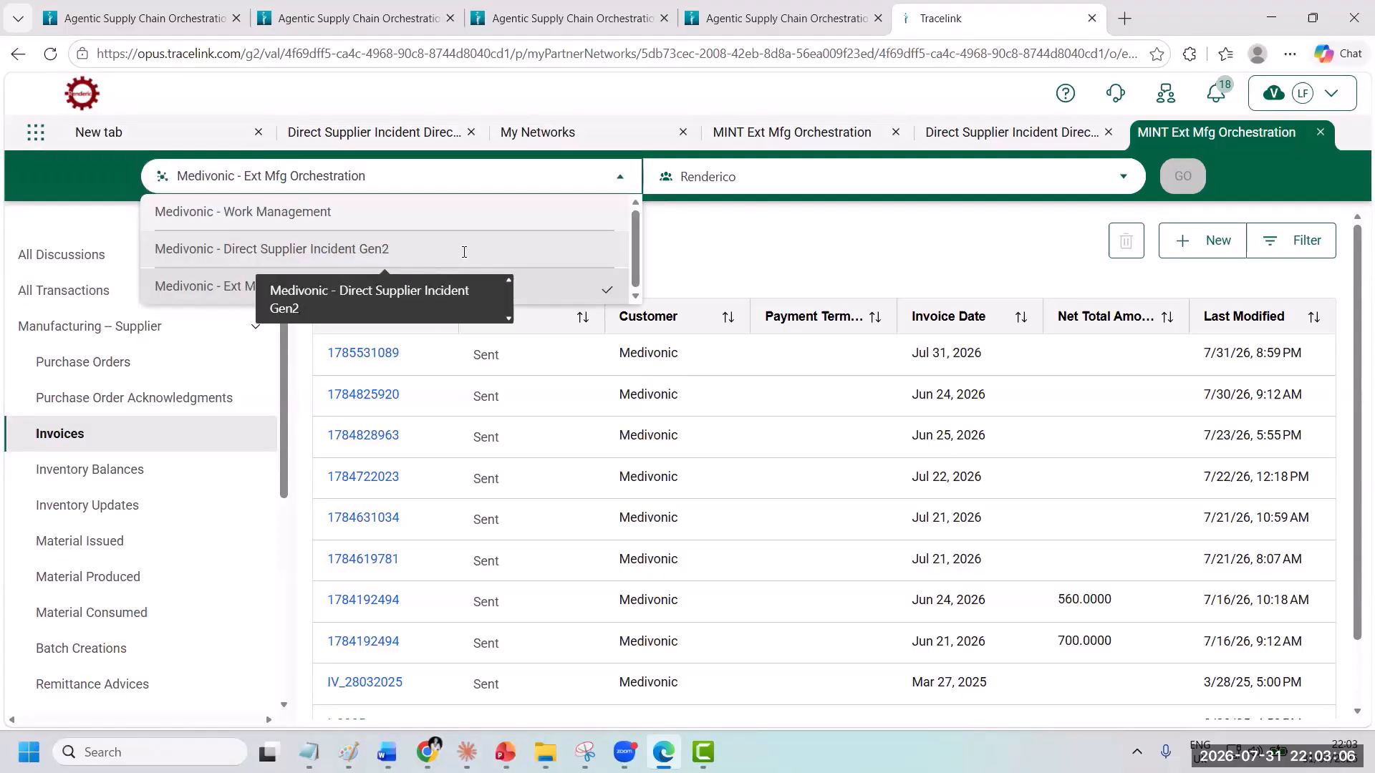
pyautogui.click(962, 136)
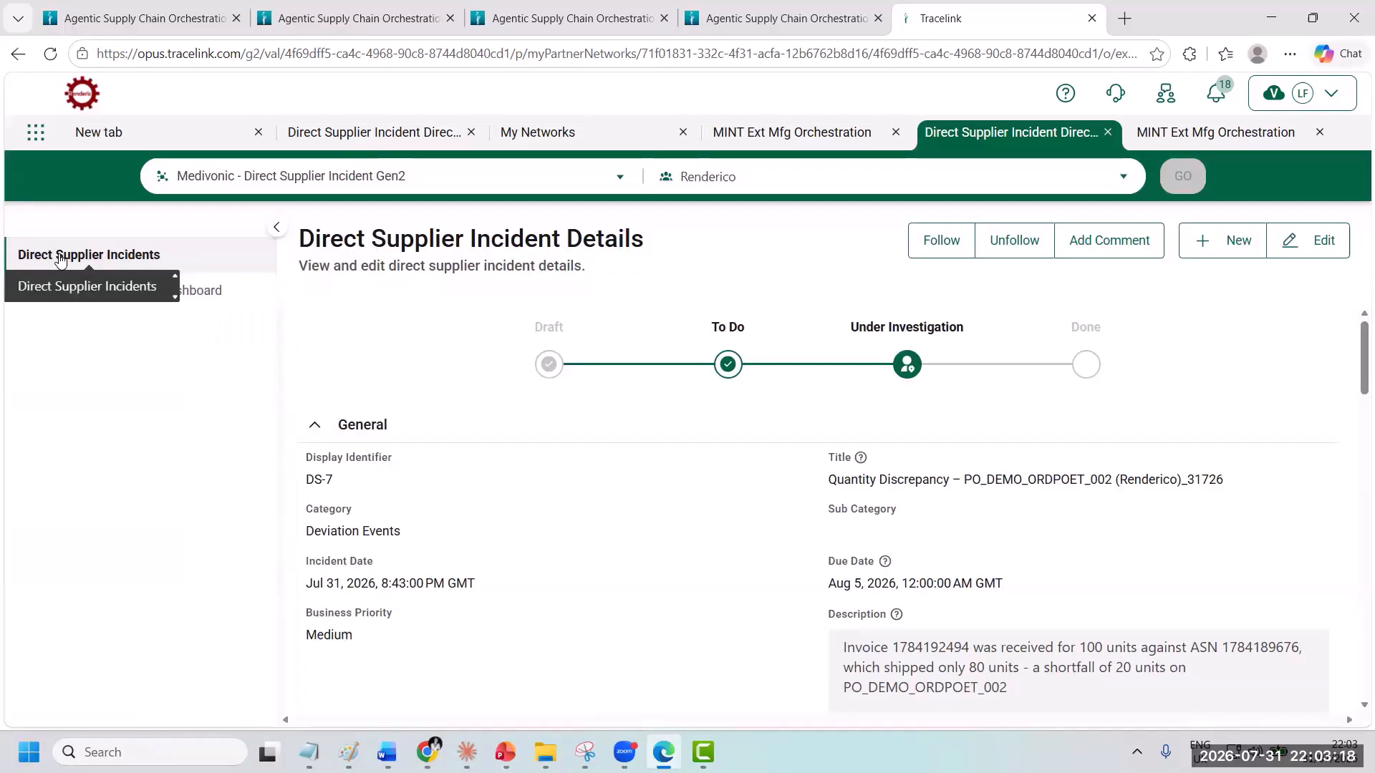
pyautogui.click(60, 259)
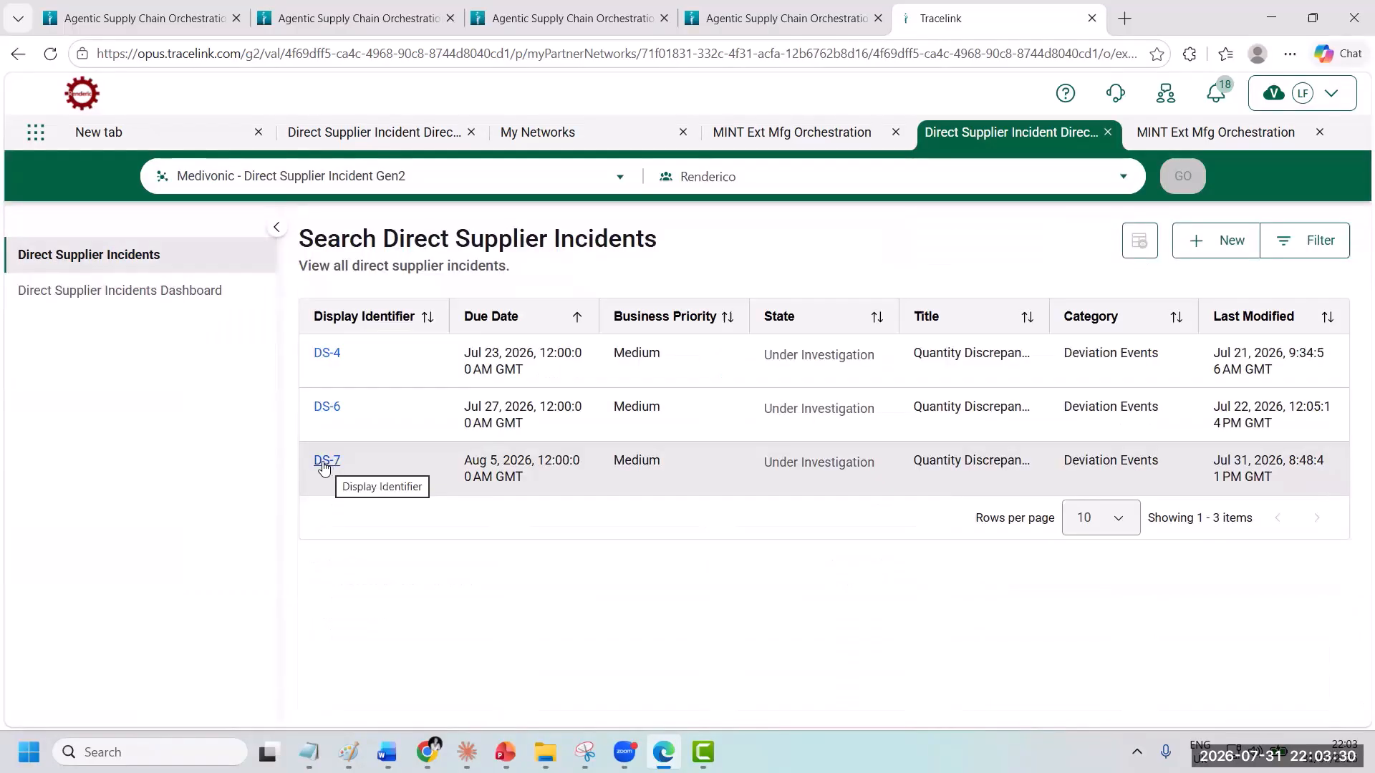
pyautogui.click(325, 462)
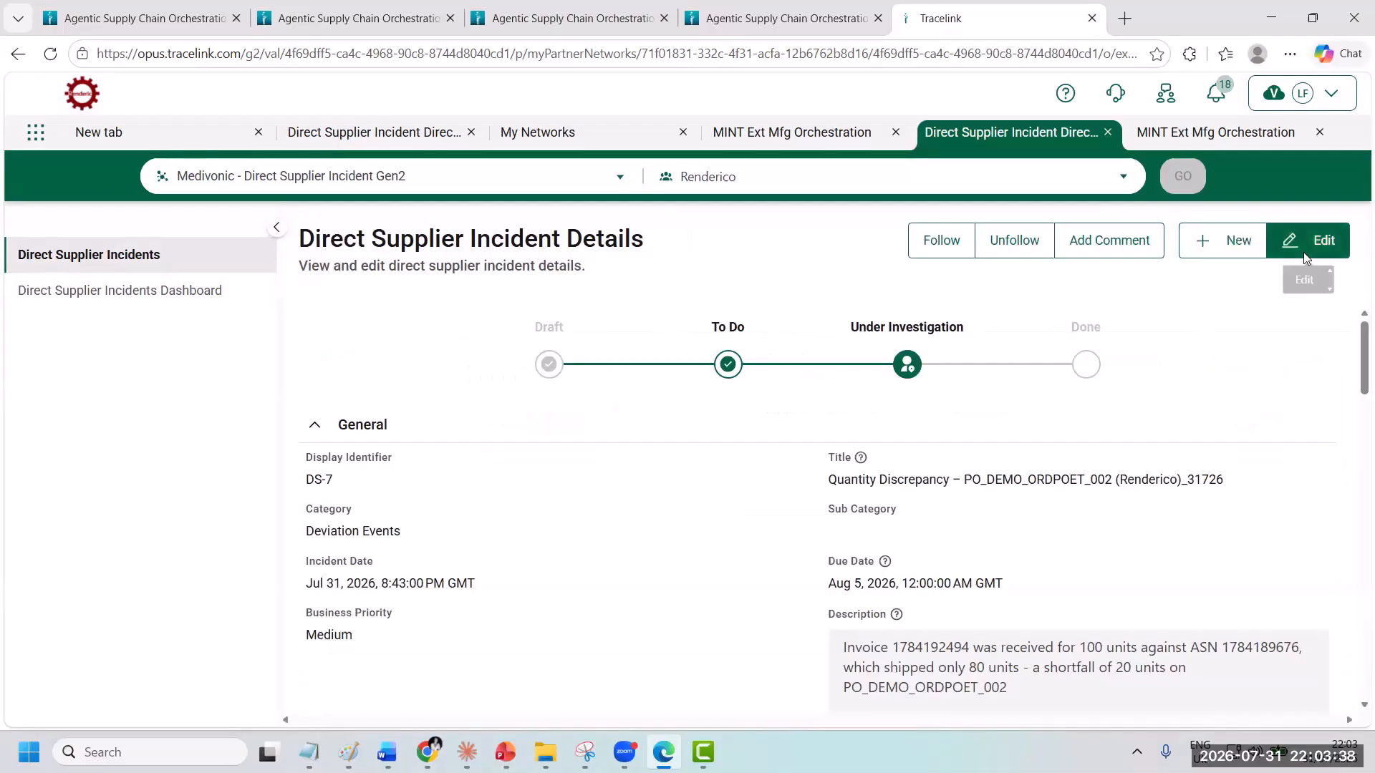
pyautogui.click(1303, 251)
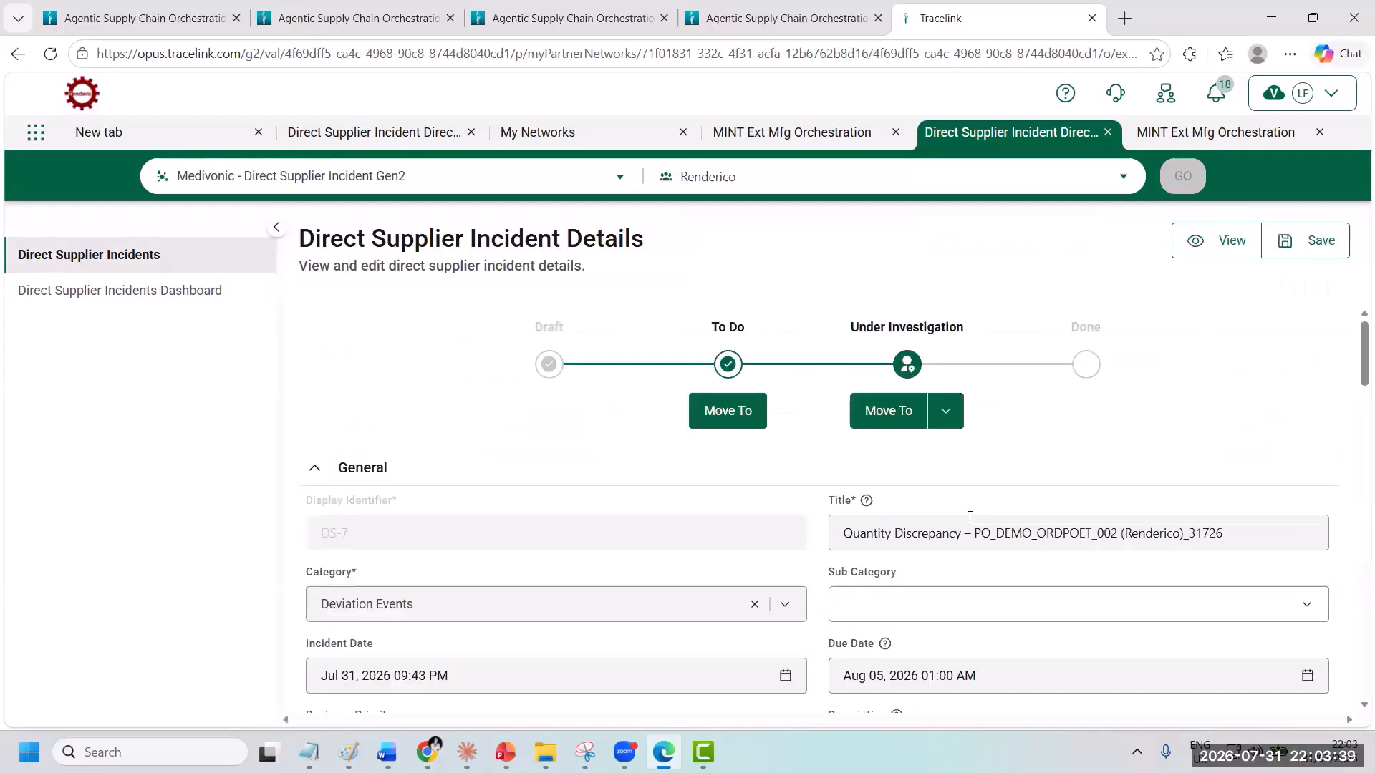
pyautogui.scroll(-10, 969, 517)
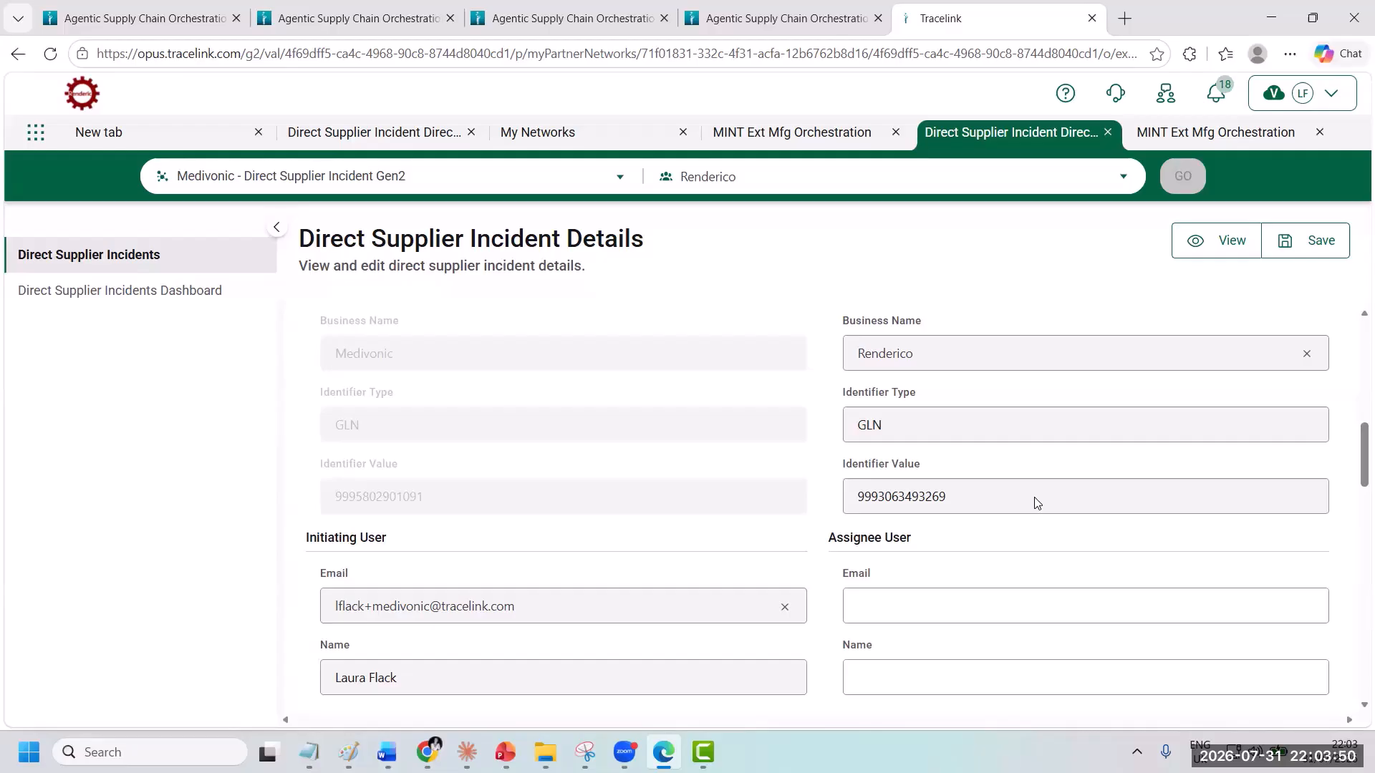
pyautogui.scroll(3, 1035, 501)
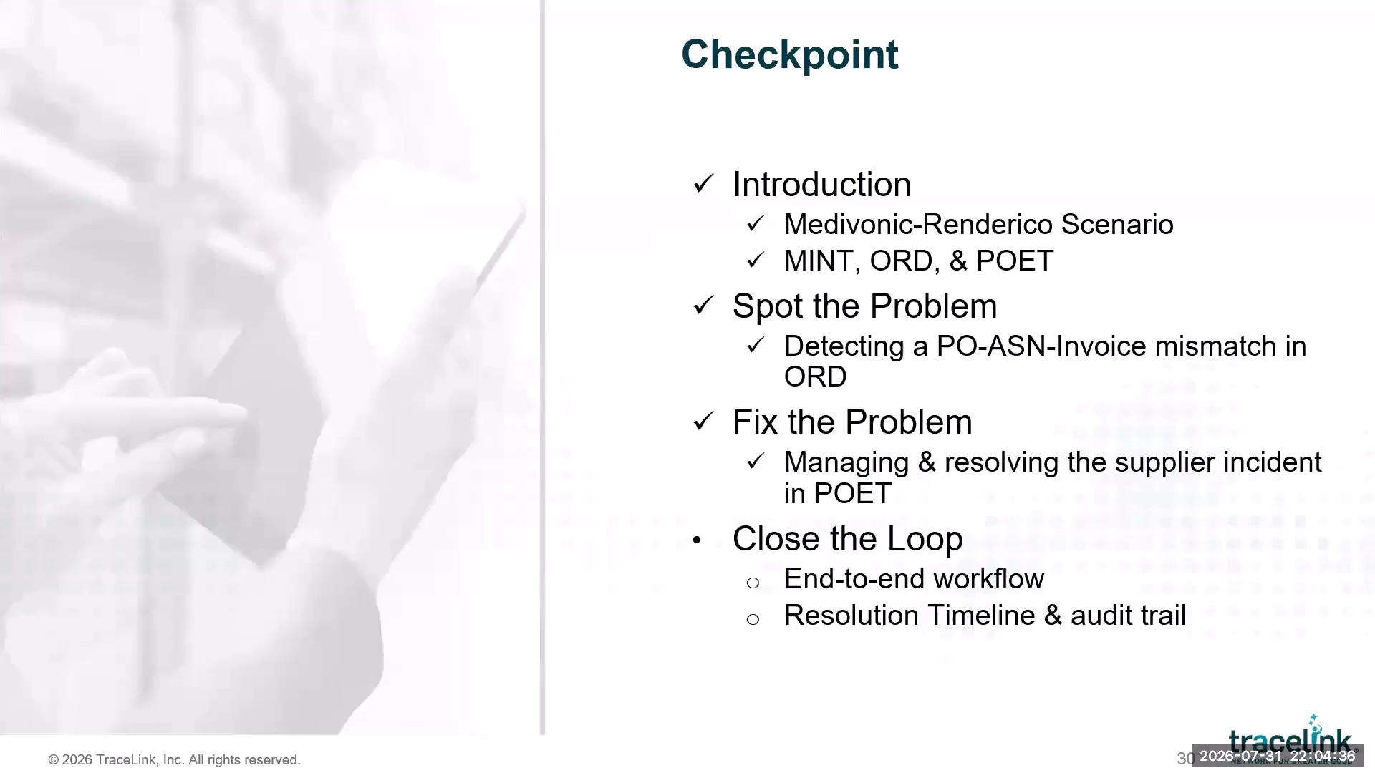
pyautogui.press('Right')
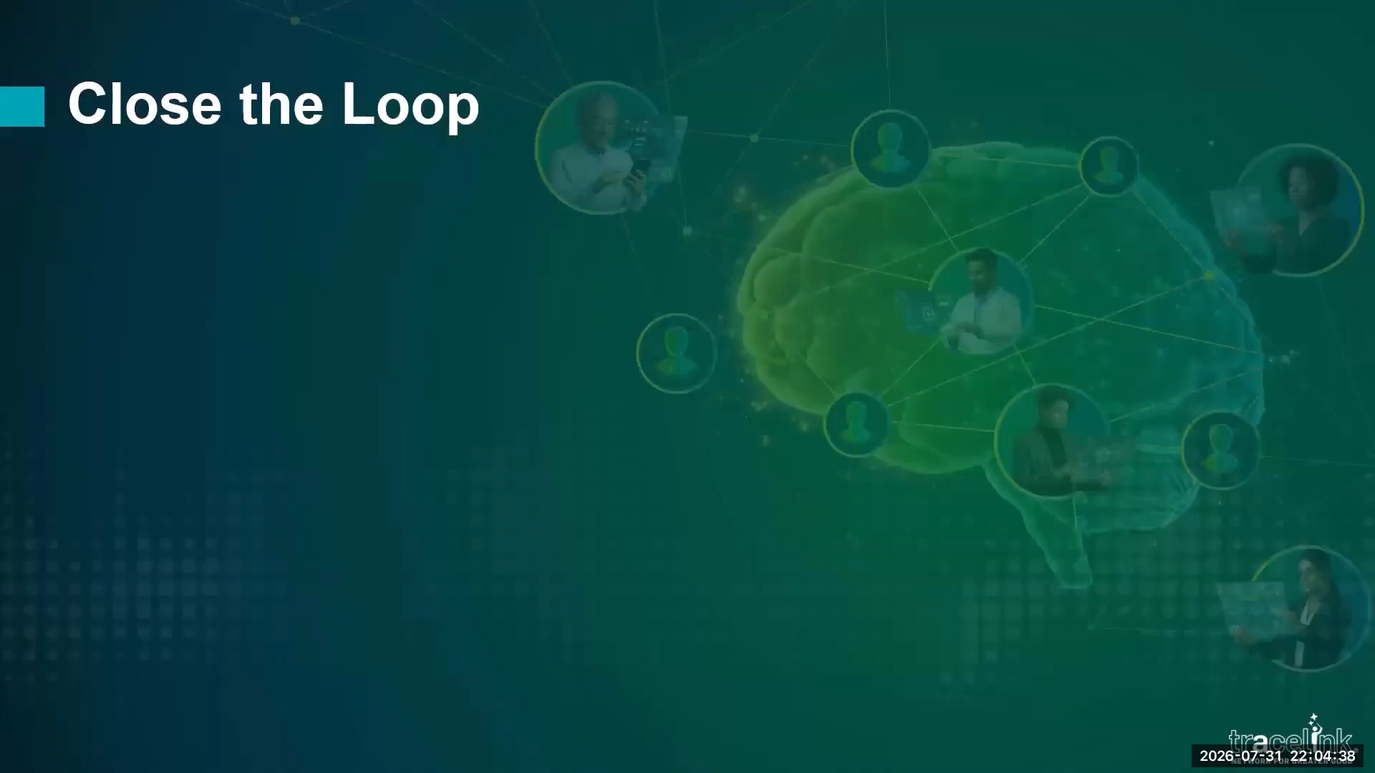